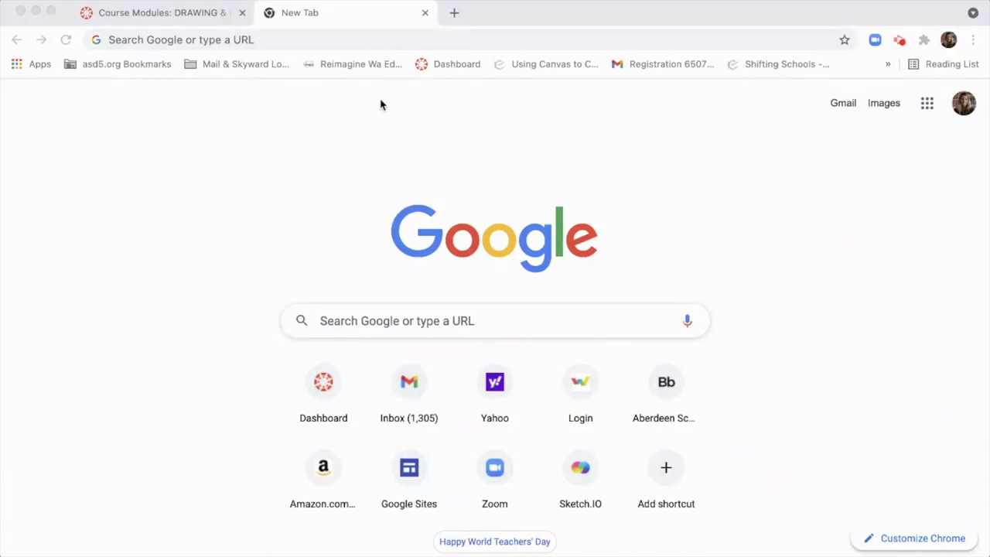
Go to sketch.io in Chrome and launch the English Sketchpad editor
click(232, 42)
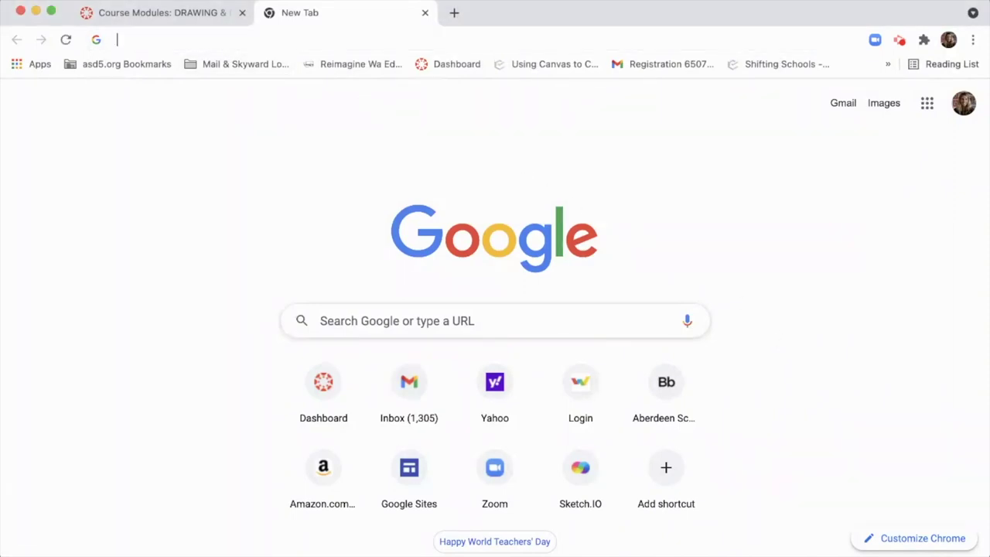
text(sketch.)
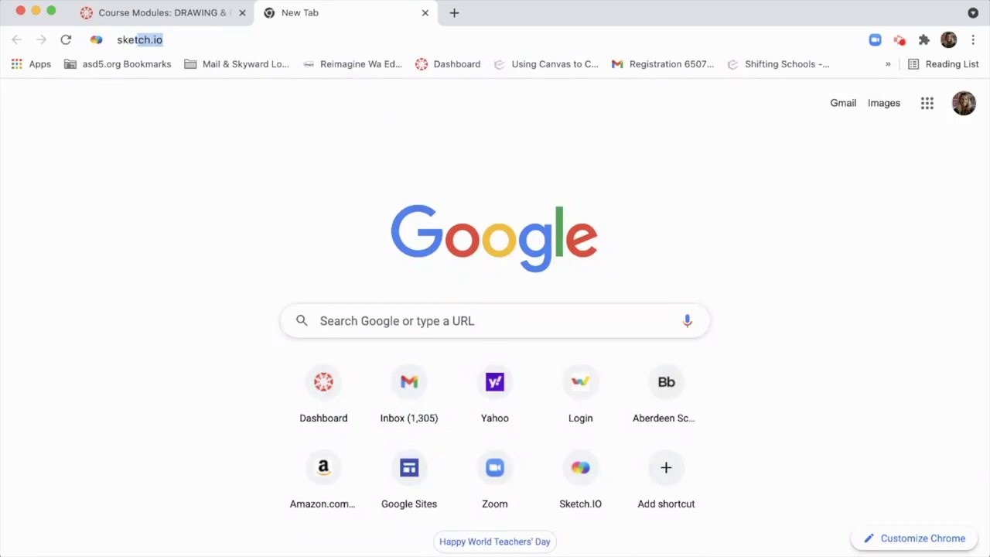
text(io)
key(Return)
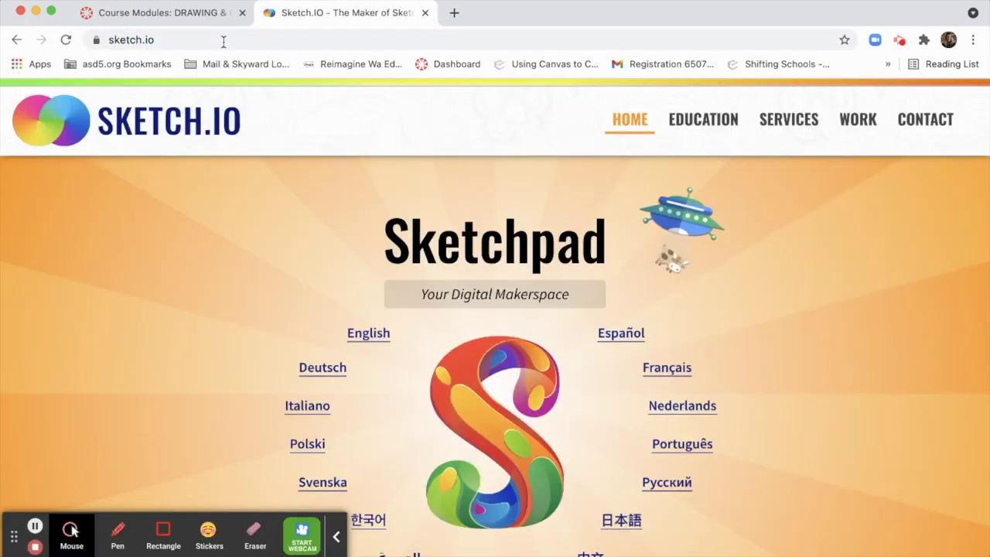
click(369, 338)
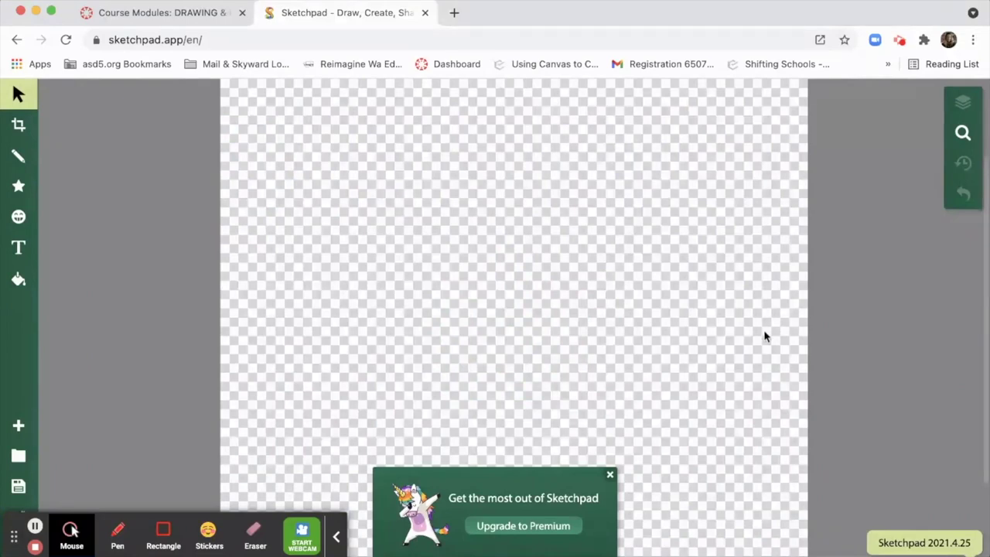
Close the 'Get the most out of Sketchpad' upgrade popup and bring up the clipart image options
click(611, 478)
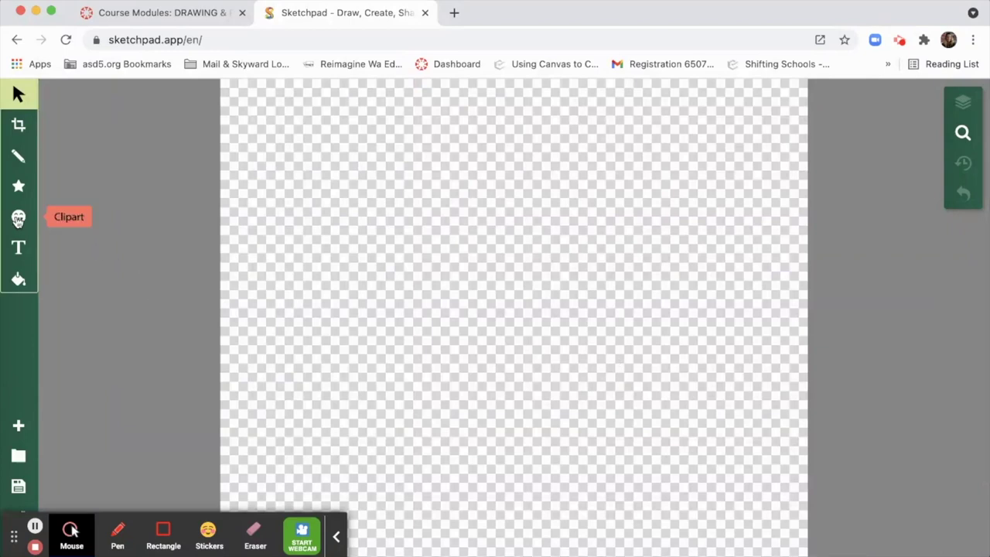
click(19, 218)
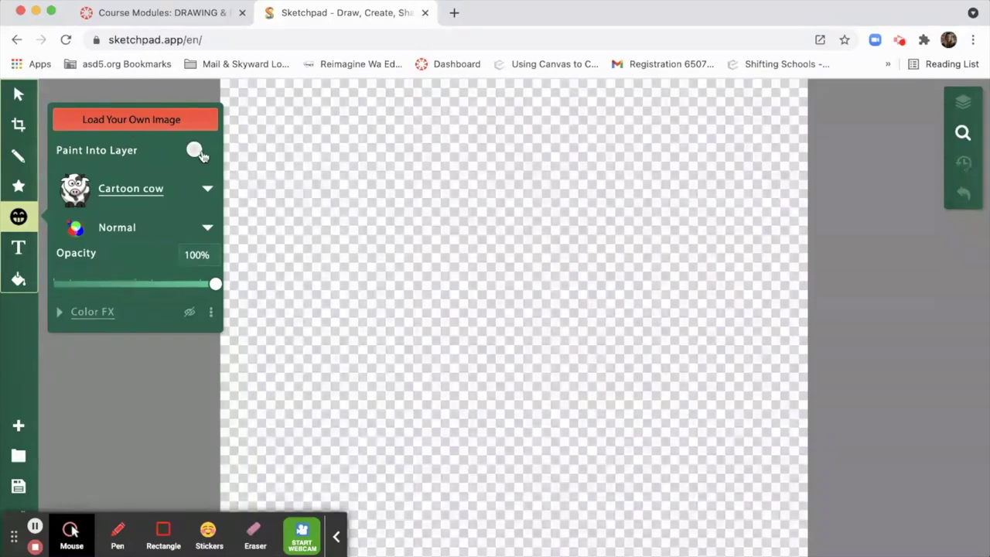
Turn on Paint Into Layer and place the dog photo IMG_2665.jpg on the canvas
click(209, 152)
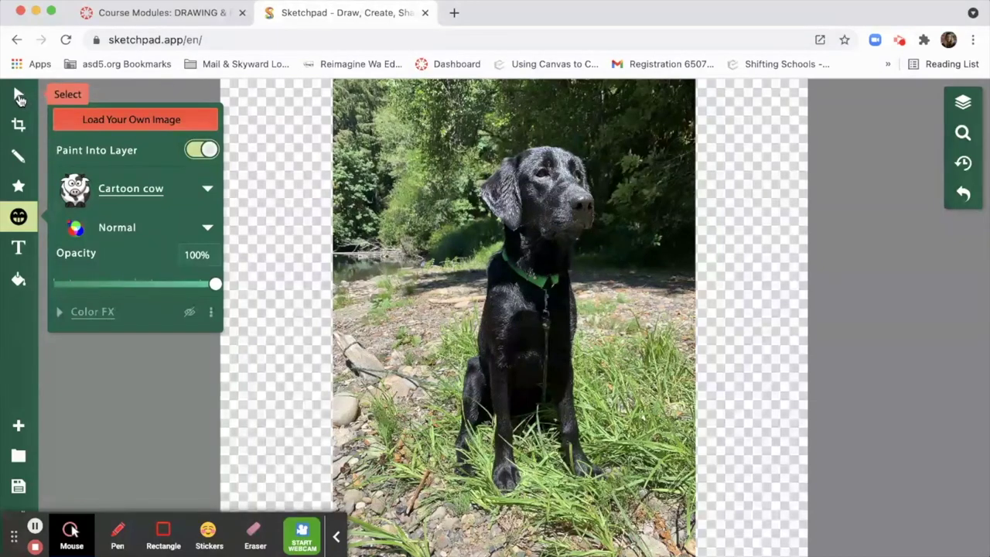
click(19, 96)
Switch to the Pencil tool with Paint Into Layer off and the Pencil brush chosen
click(19, 96)
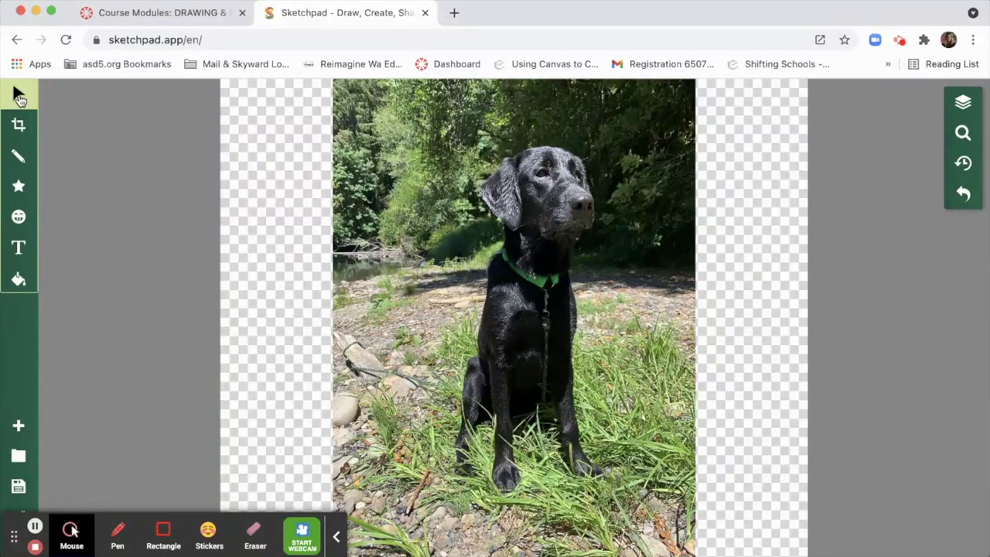
click(20, 157)
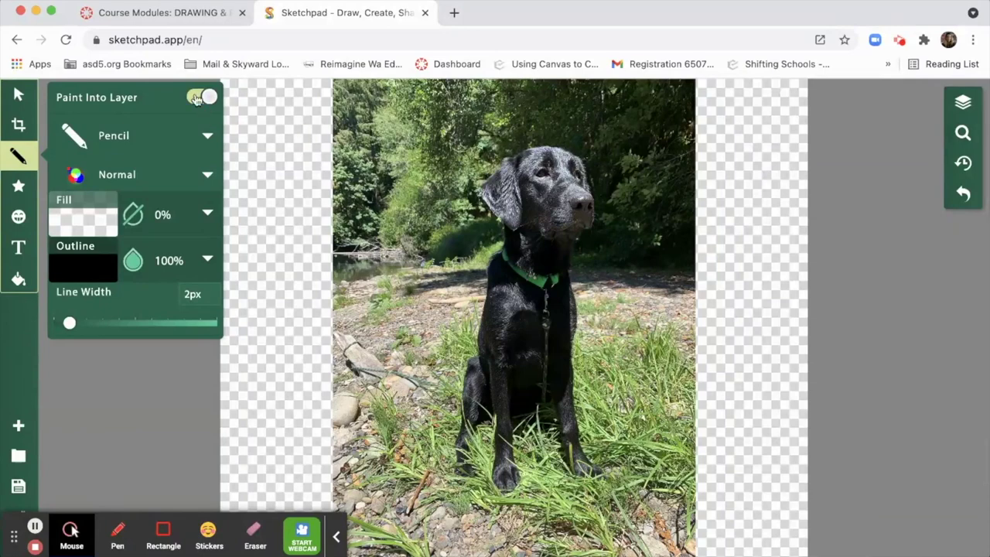
click(195, 98)
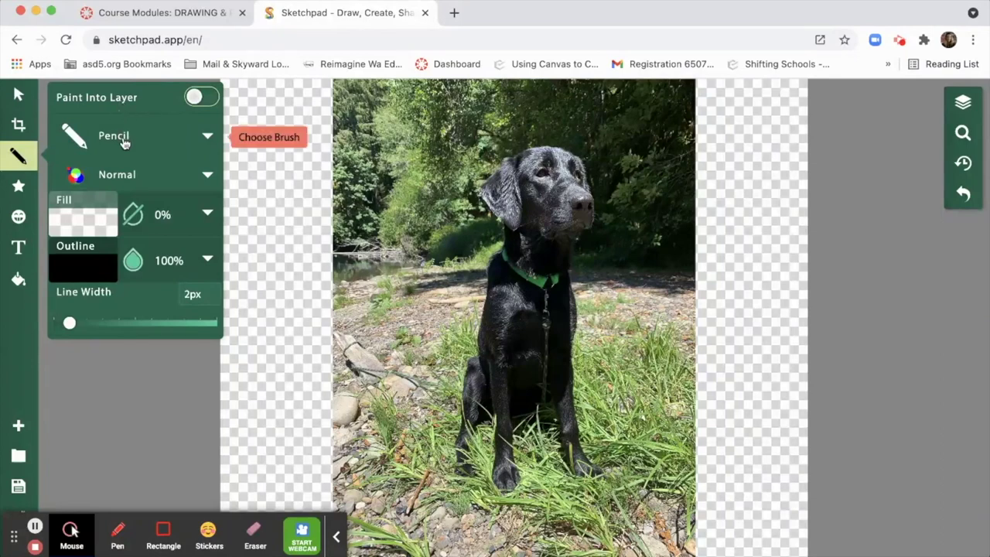
click(207, 137)
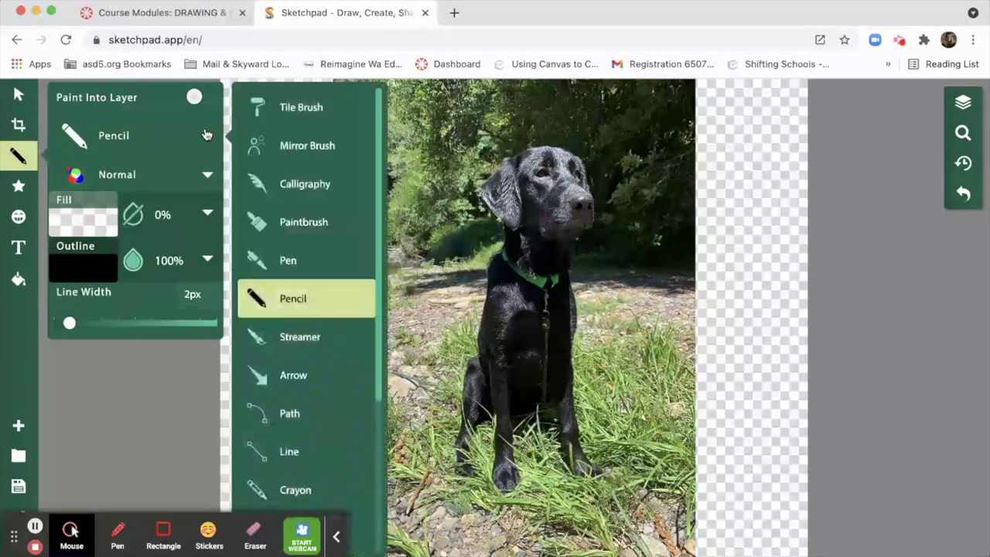
click(286, 297)
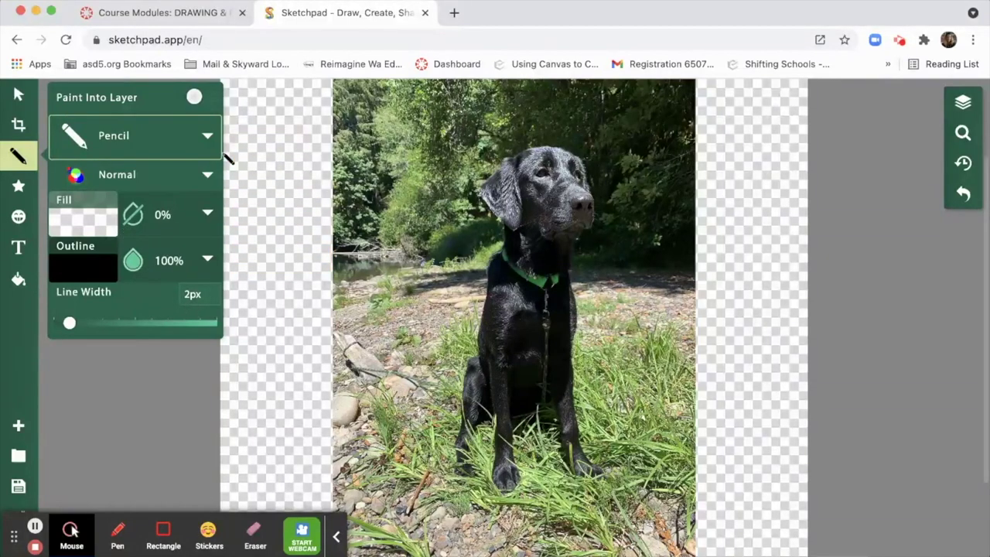
click(965, 134)
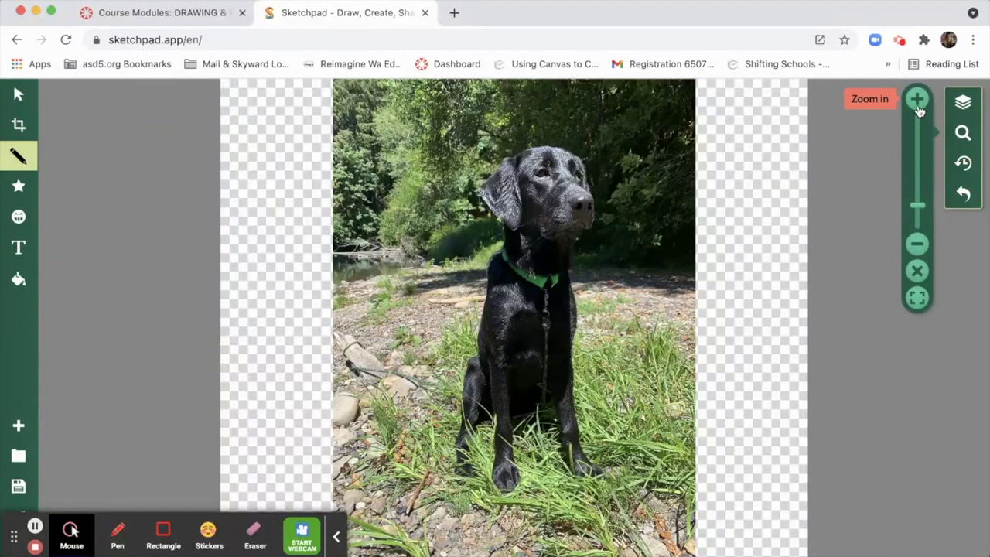
Zoom in on the dog photo and drag it slightly left and down
click(918, 100)
click(918, 100)
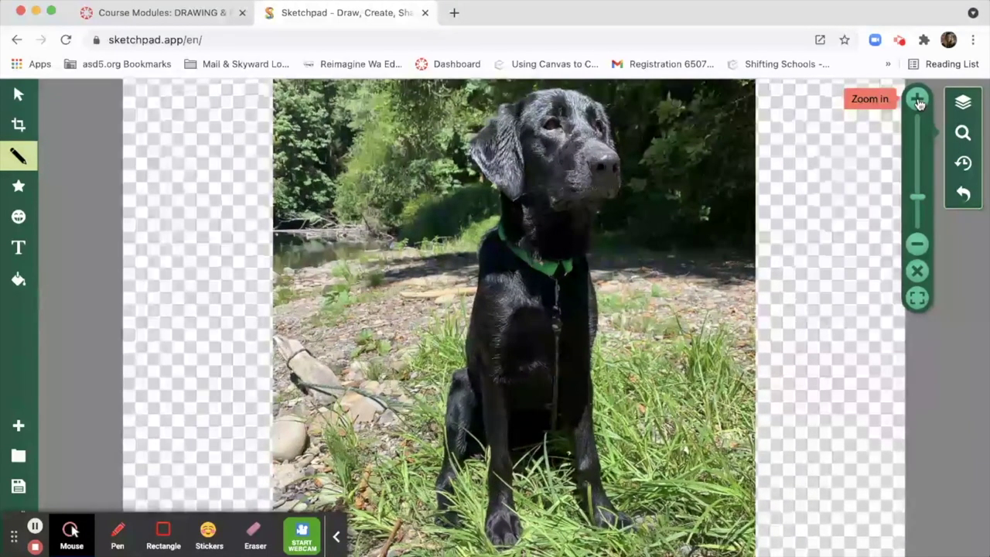
click(917, 98)
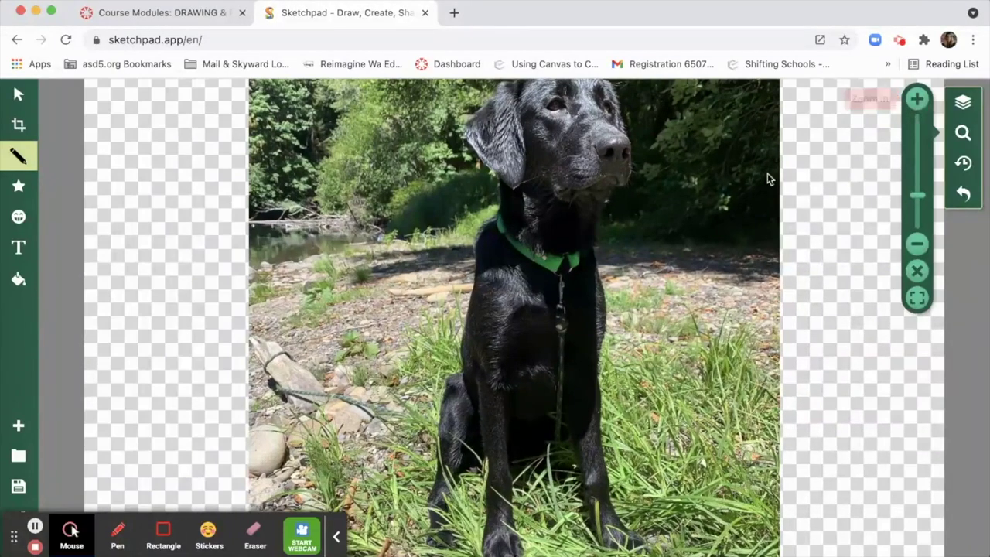
scroll(750, 188, up, 1)
scroll(861, 194, up, 3)
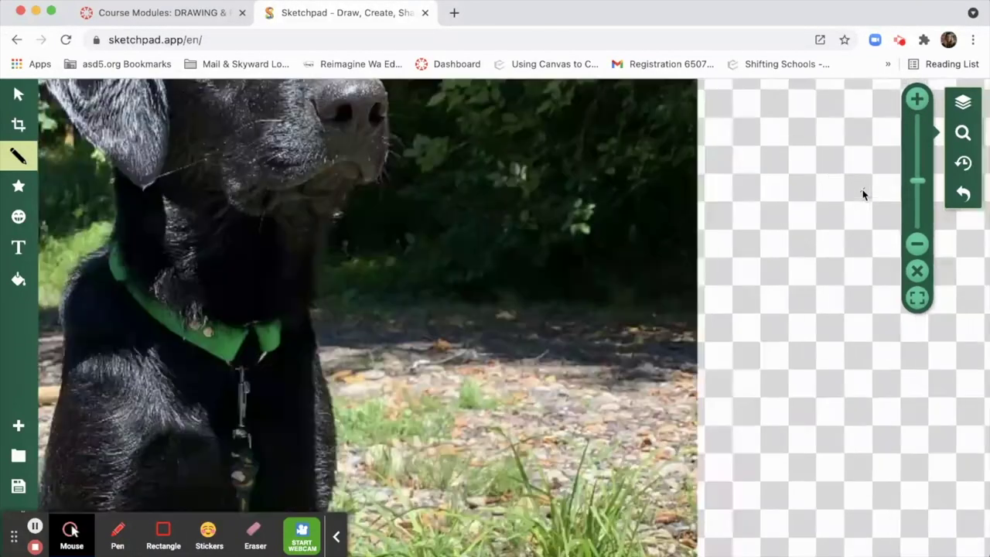
scroll(862, 194, down, 3)
scroll(863, 194, down, 2)
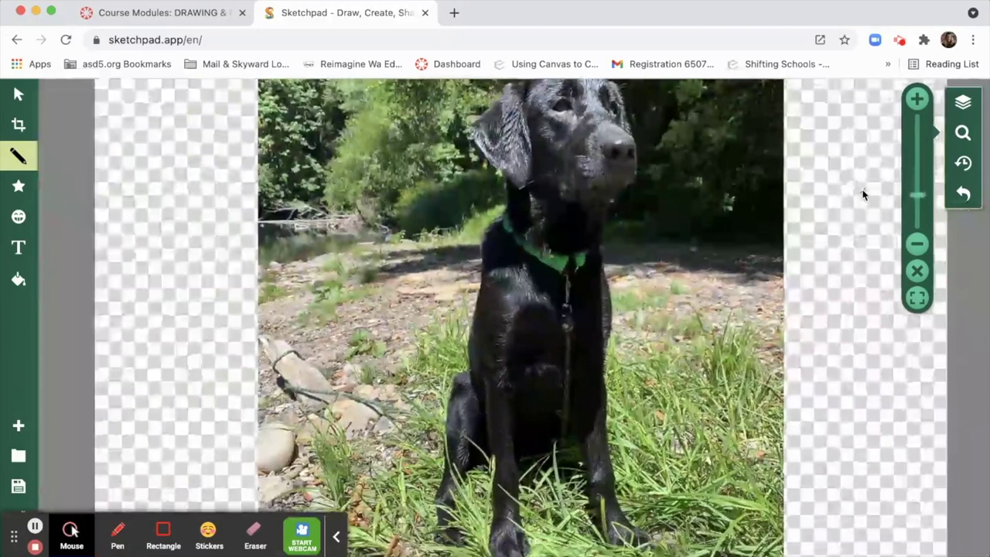
click(20, 94)
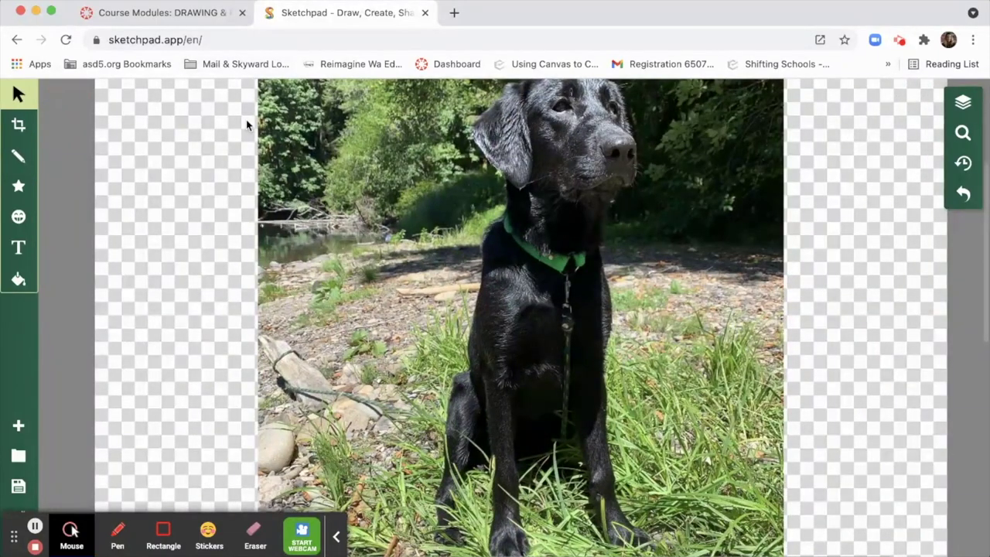
drag(747, 194, 694, 234)
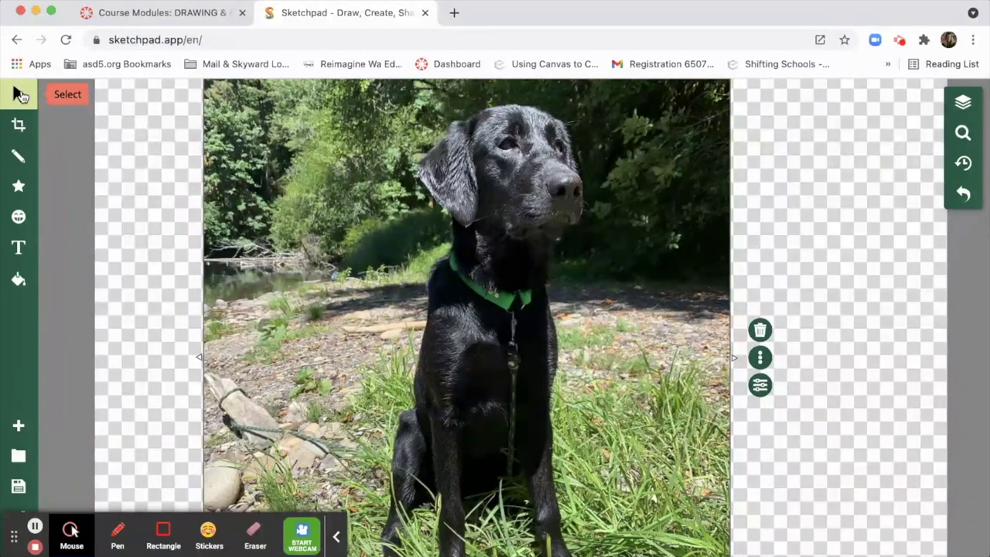
Return to the Pencil brush and outline the edge of the dog's left ear
click(22, 157)
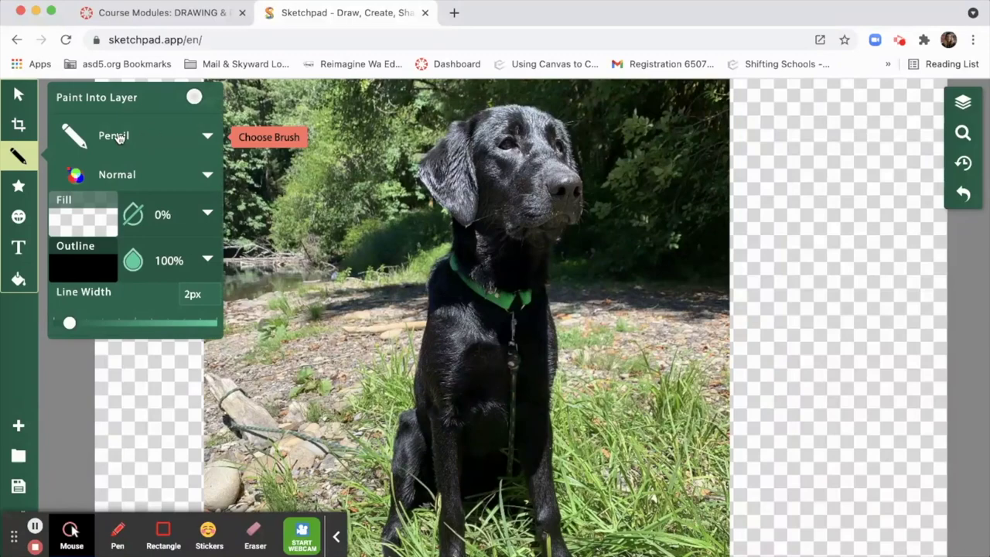
click(117, 136)
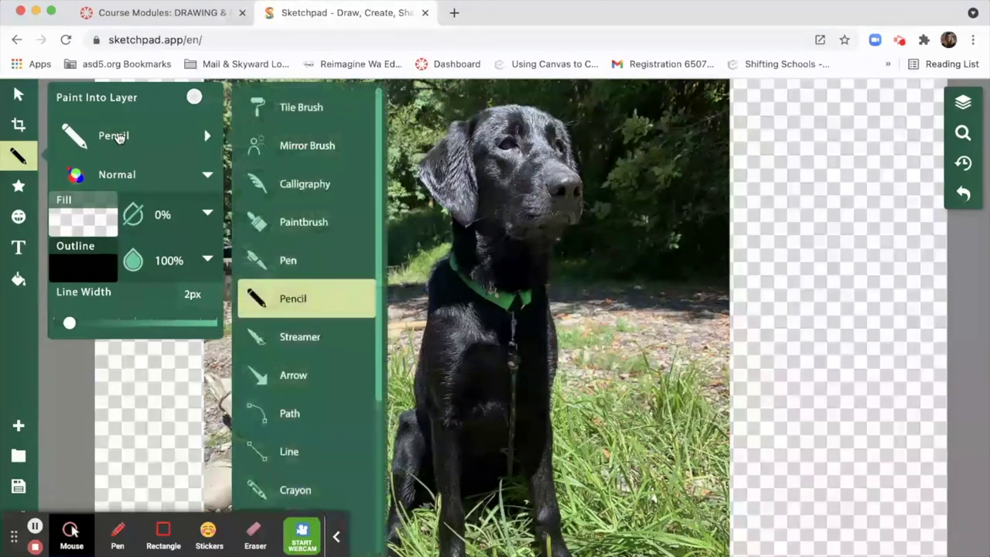
click(314, 297)
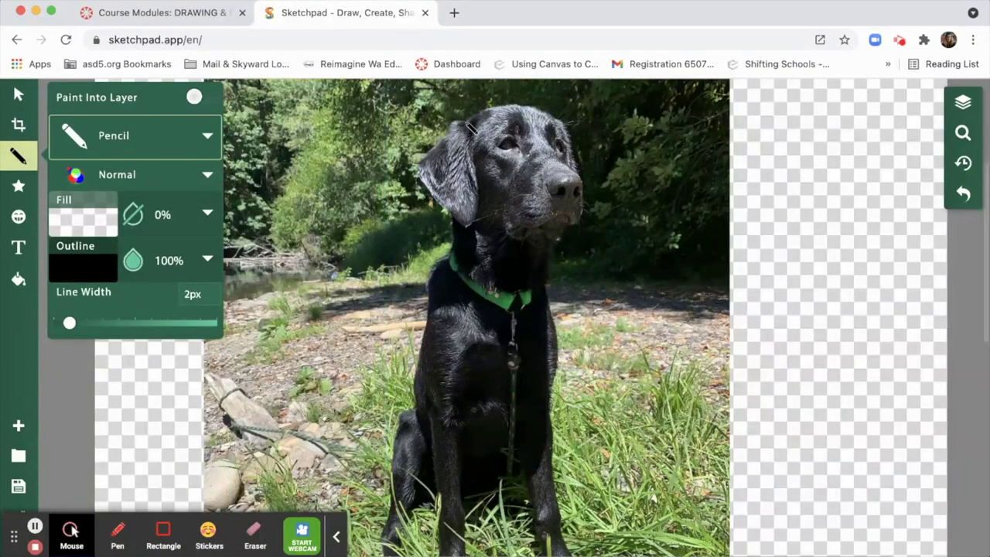
click(468, 128)
mouse_move(466, 129)
mouse_down()
mouse_move(454, 123)
mouse_move(419, 173)
mouse_move(471, 232)
mouse_move(481, 213)
mouse_move(468, 123)
mouse_move(491, 113)
mouse_move(455, 172)
mouse_move(450, 143)
mouse_move(447, 192)
mouse_move(438, 195)
mouse_move(425, 169)
mouse_up()
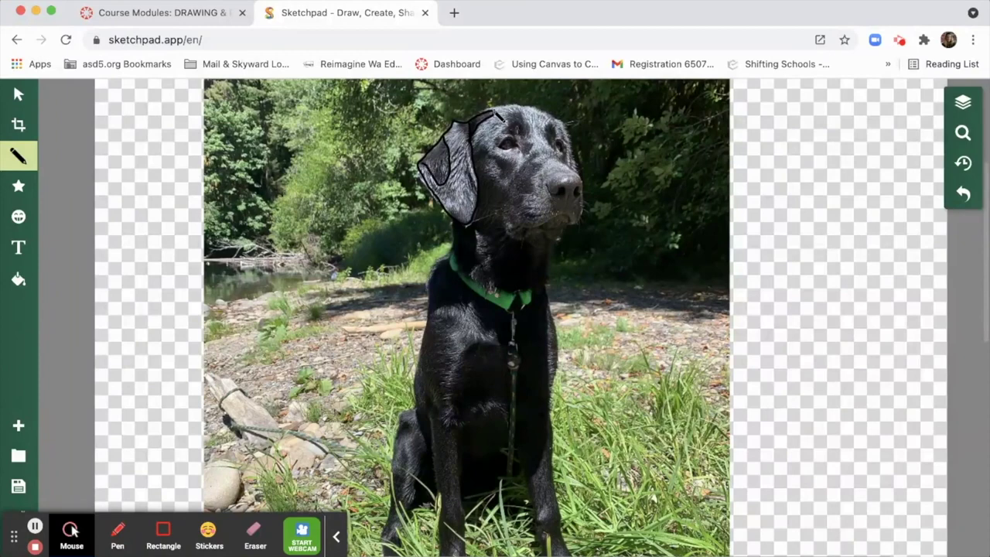
Trace pencil lines along the top of the head and around the eye patches
mouse_move(493, 116)
mouse_down()
mouse_move(515, 110)
mouse_move(565, 125)
mouse_up()
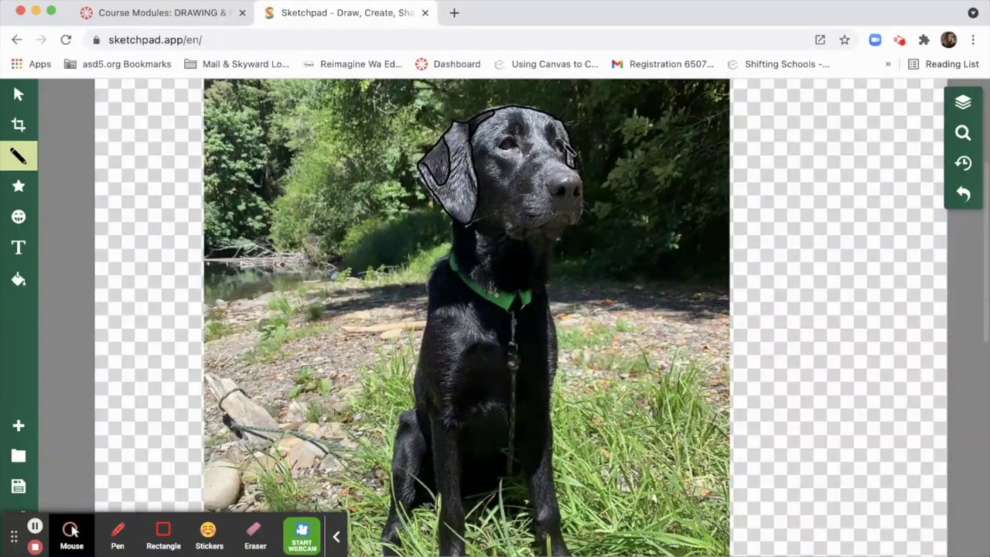
mouse_move(561, 144)
mouse_down()
mouse_move(556, 153)
mouse_move(575, 166)
mouse_move(554, 128)
mouse_move(553, 149)
mouse_up()
mouse_move(531, 147)
mouse_down()
mouse_move(523, 151)
mouse_move(532, 138)
mouse_move(521, 110)
mouse_move(507, 135)
mouse_move(530, 129)
mouse_move(531, 142)
mouse_move(518, 139)
mouse_move(535, 164)
mouse_up()
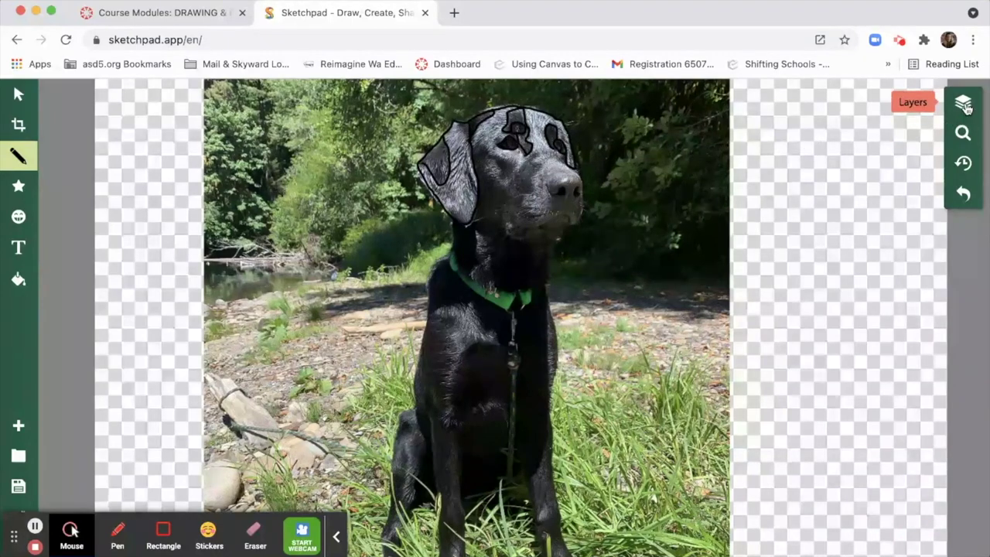
click(964, 105)
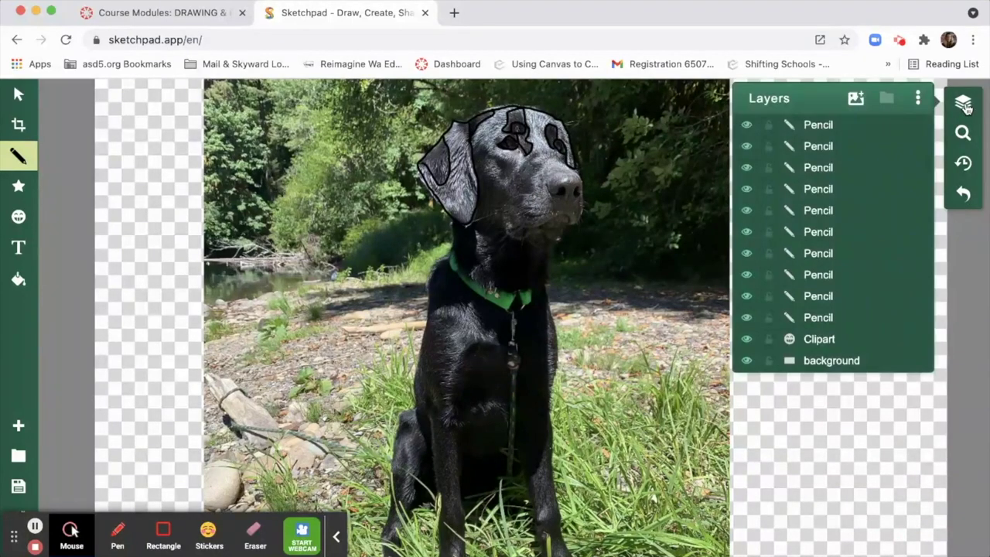
Hide the Clipart photo to check the lines, add an inner ear stroke, then show the photo again
click(747, 340)
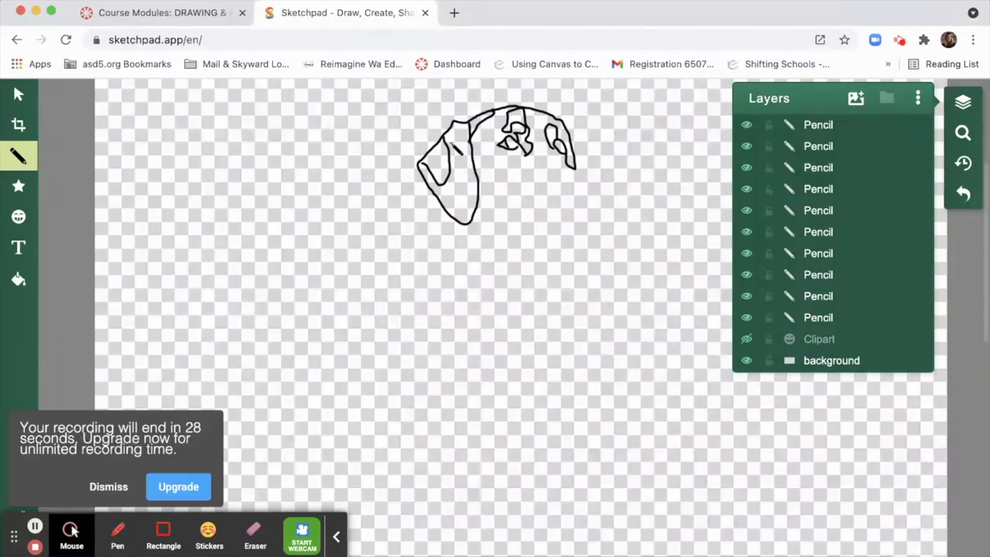
drag(424, 168, 430, 180)
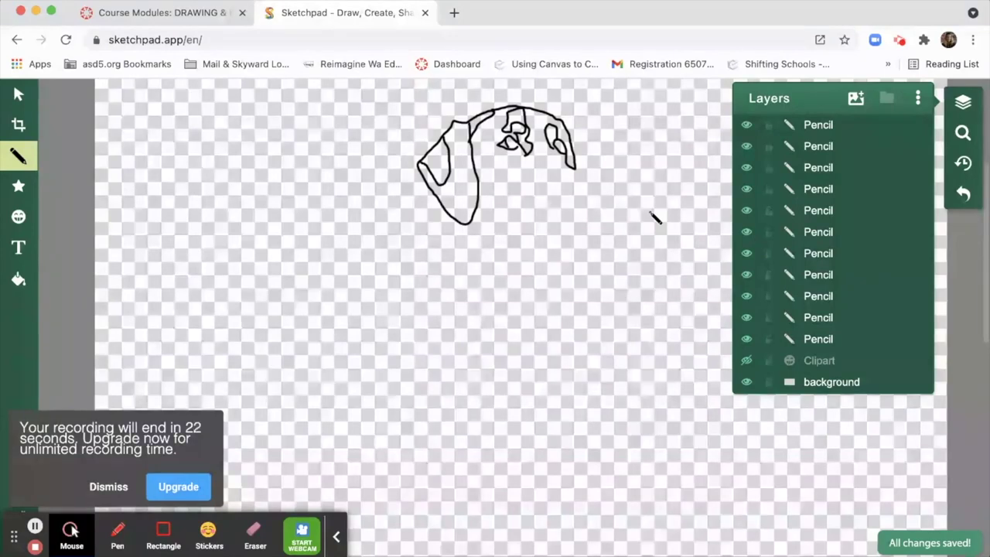
click(747, 361)
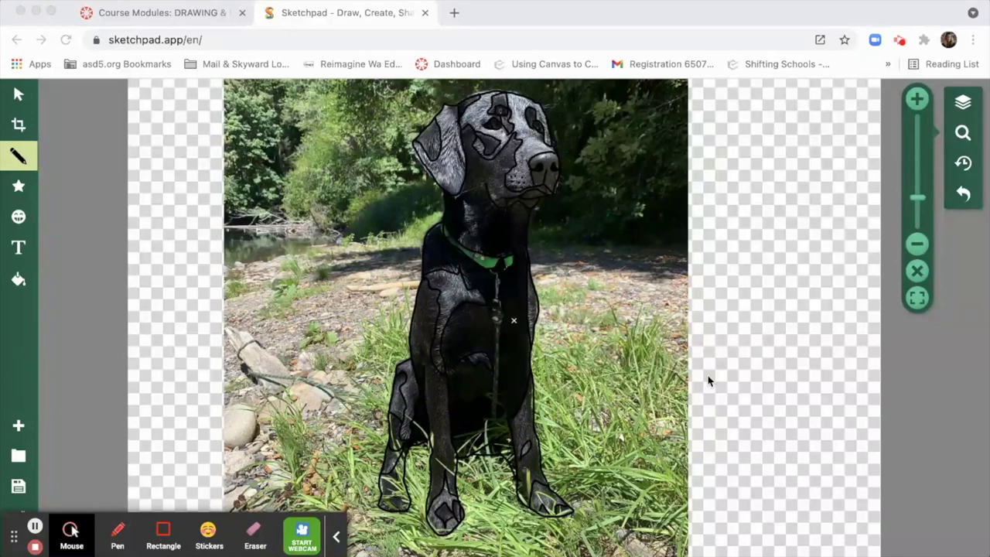
Hide the Clipart photo layer and add a small pencil mark near the front leg
click(964, 107)
click(963, 107)
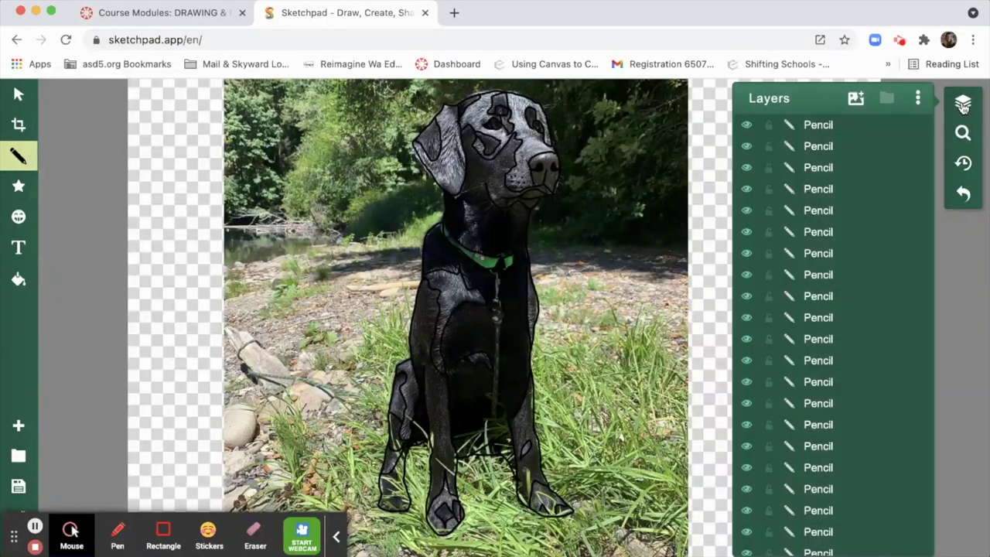
scroll(861, 209, down, 5)
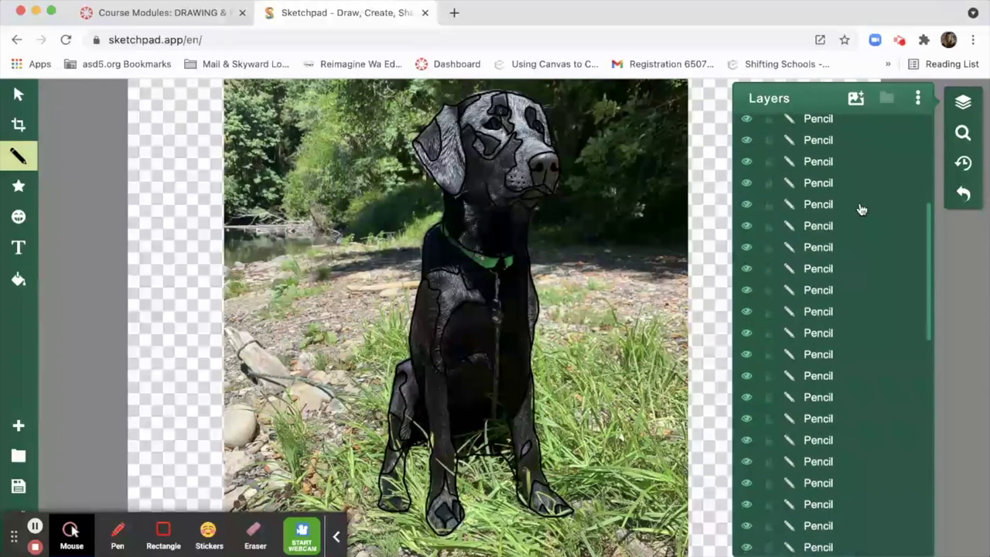
scroll(861, 209, down, 8)
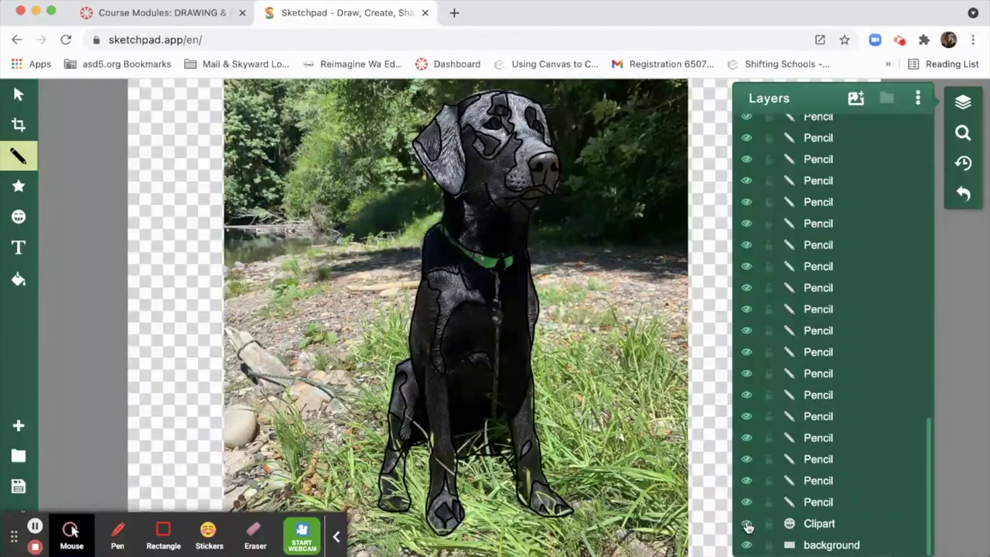
click(748, 525)
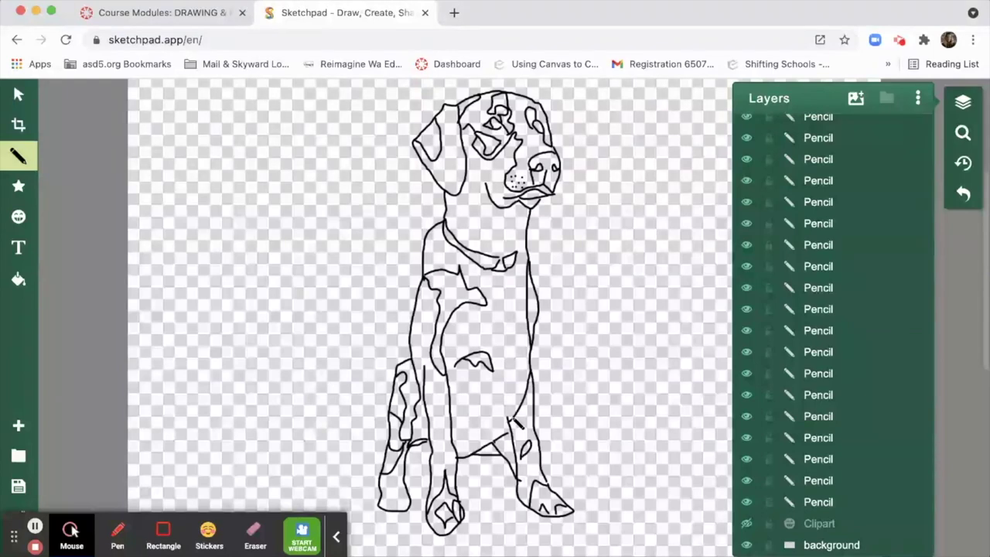
click(511, 425)
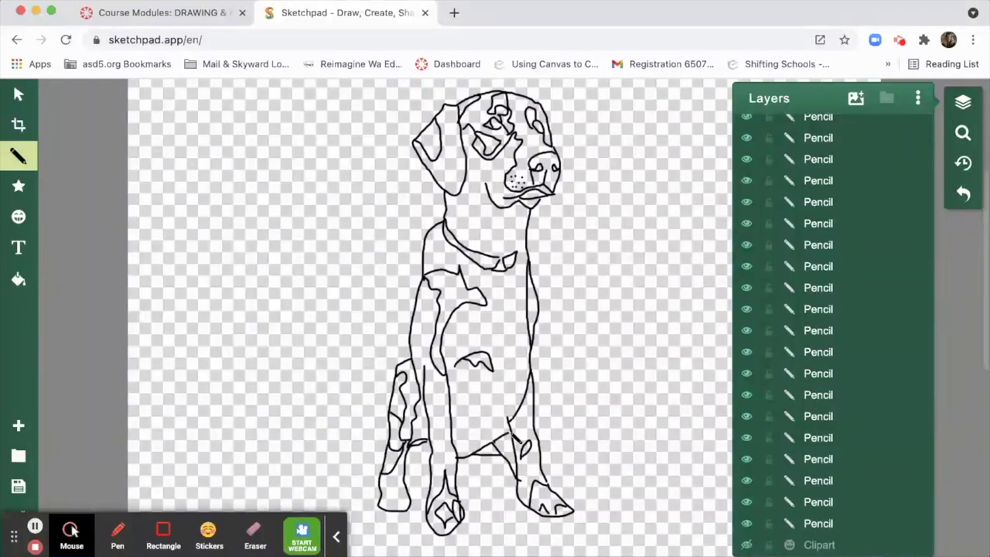
Draw toe lines on the left front paw and fill the gap in the leg line
click(514, 439)
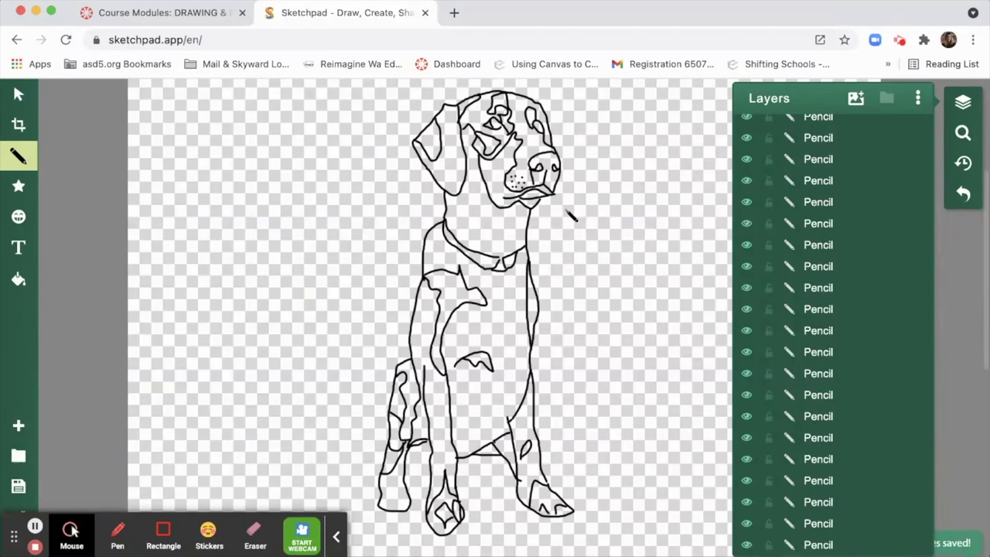
scroll(570, 215, down, 1)
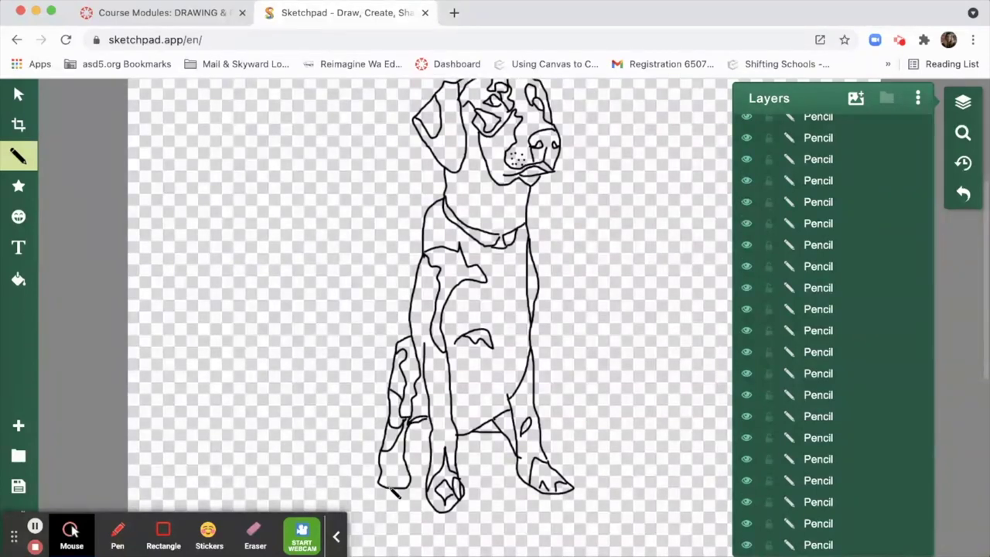
drag(391, 489, 389, 480)
mouse_move(393, 487)
mouse_down()
mouse_move(410, 495)
mouse_move(404, 484)
mouse_up()
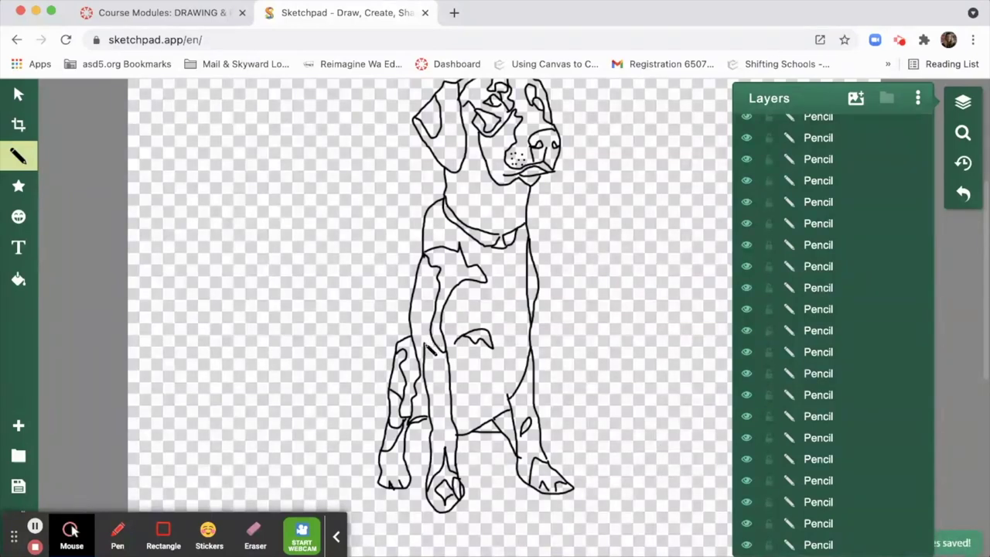
drag(431, 343, 437, 340)
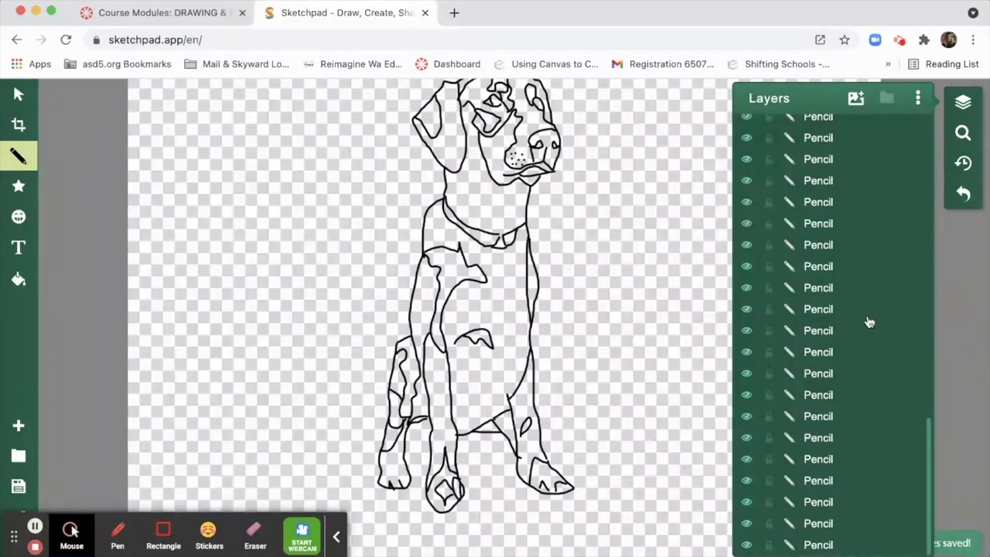
scroll(869, 323, down, 2)
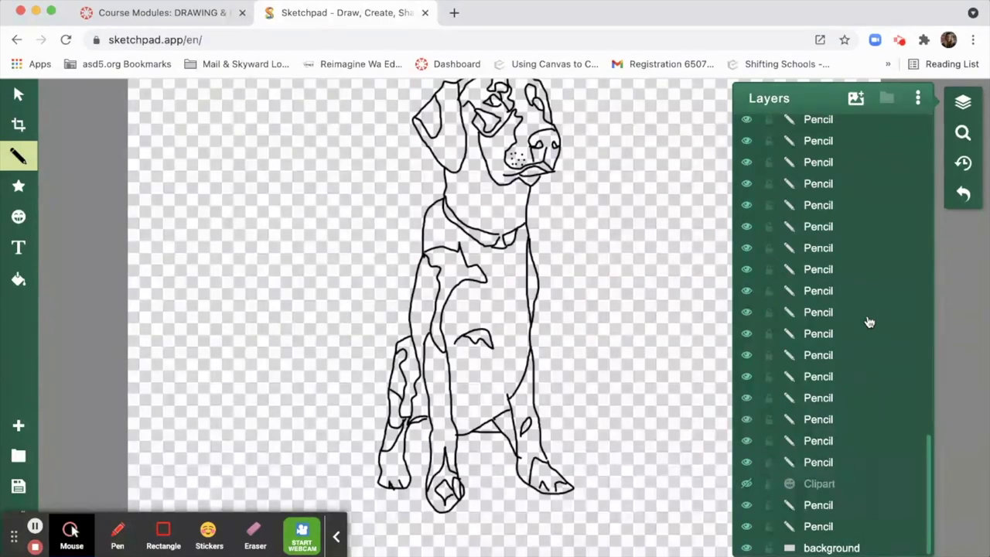
Select the six lowest Pencil stroke layers in the Layers panel
click(825, 462)
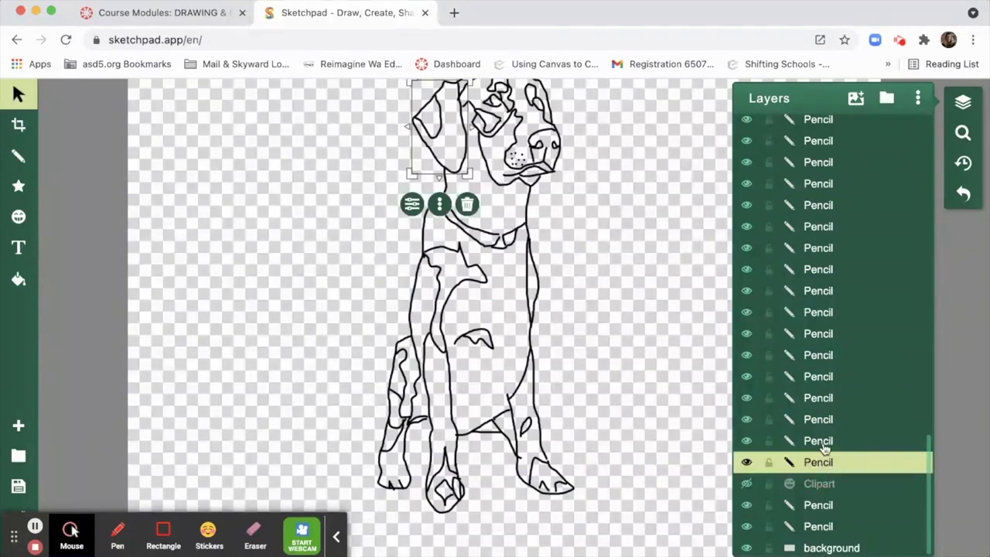
shift+click(825, 442)
shift+click(818, 422)
shift+click(819, 378)
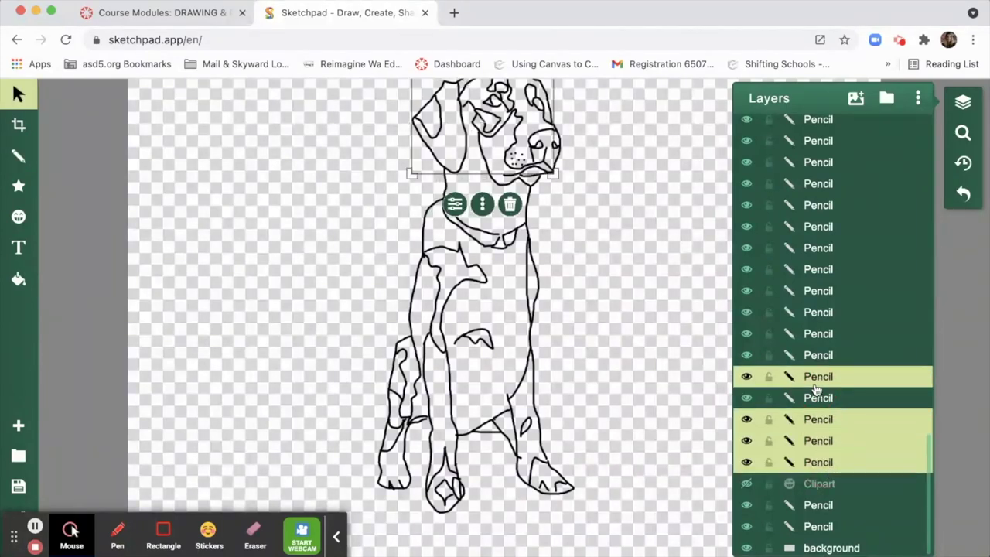
shift+click(818, 398)
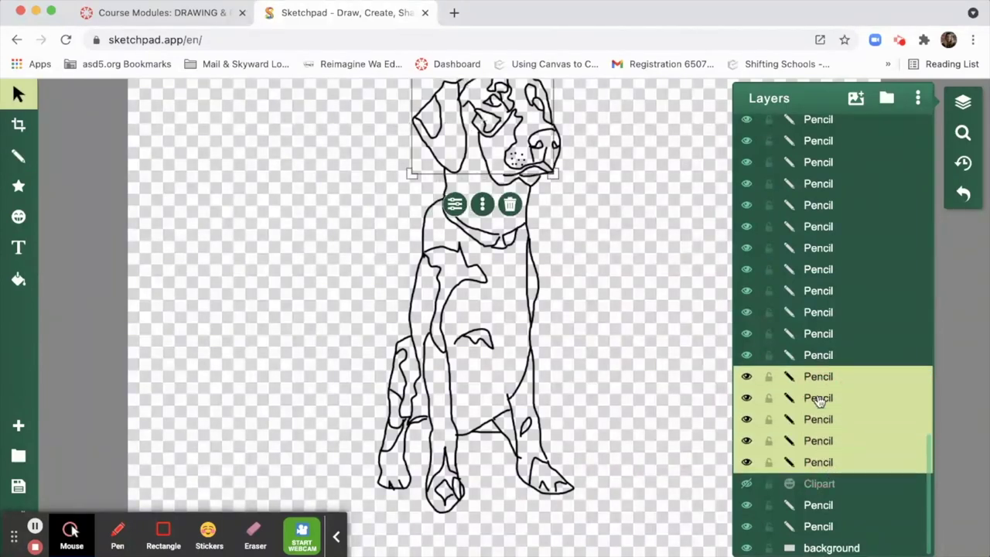
shift+click(818, 356)
Extend the selection upward with Shift+Up through all remaining Pencil layers
key(shift+Up)
key(shift+Up)
key(shift+Up)
key(shift+Up)
key(shift+Up)
key(shift+Up)
key(shift+Up)
key(shift+Up)
key(shift+Up)
key(shift+Up)
key(shift+Up)
key(shift+Up)
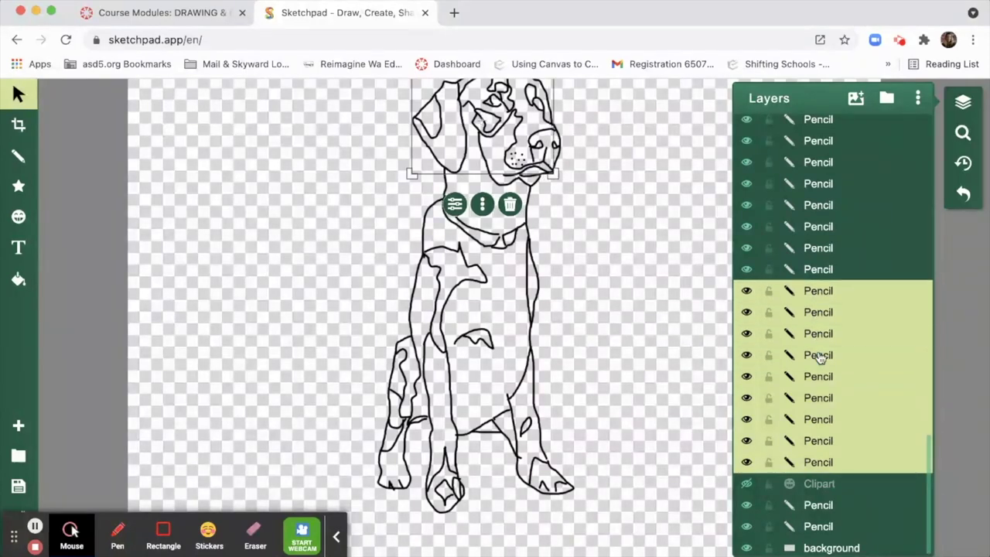
key(shift+Up)
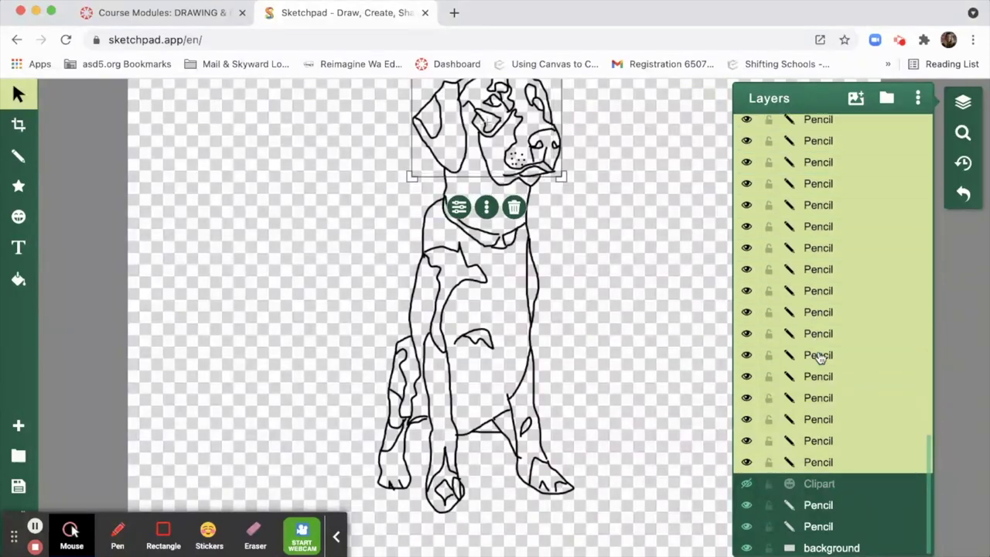
scroll(838, 396, up, 3)
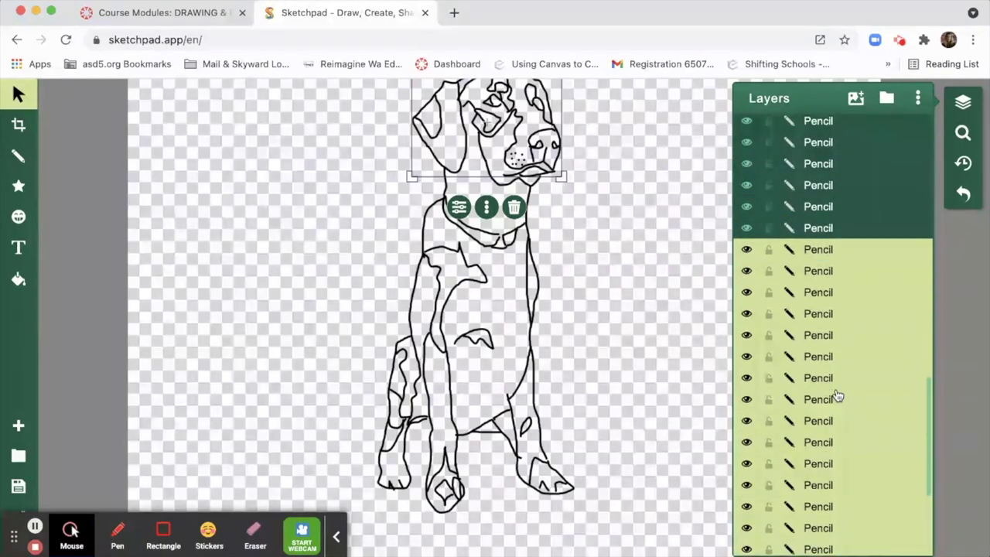
key(shift+Up)
key(shift+Up)
key(shift+Up)
key(shift+Up)
key(shift+Up)
key(shift+Up)
scroll(838, 396, up, 7)
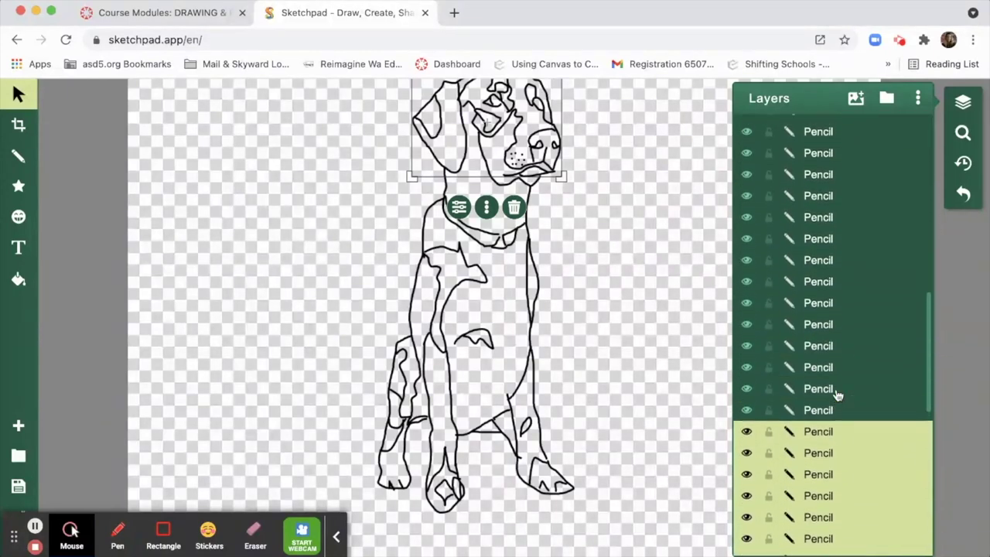
key(shift+Up)
key(shift+Up)
key(shift+Up)
key(shift+Up)
key(shift+Up)
key(shift+Up)
key(shift+Up)
key(shift+Up)
key(shift+Up)
key(shift+Up)
key(shift+Up)
key(shift+Up)
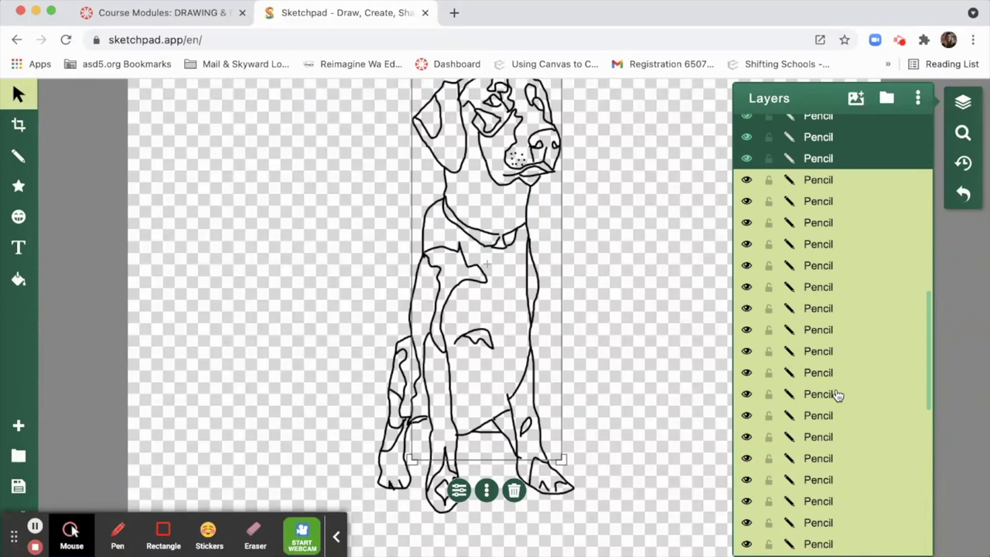
scroll(838, 396, up, 5)
key(shift+Up)
key(shift+Up)
key(shift+Up)
key(shift+Up)
key(shift+Up)
key(shift+Up)
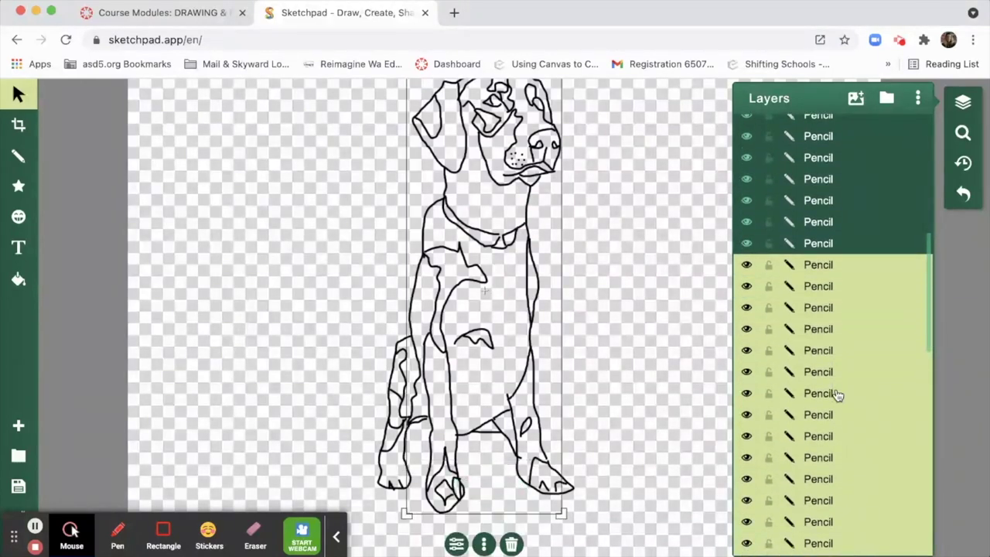
key(shift+Up)
key(shift+Up)
key(shift+Up)
key(shift+Up)
scroll(838, 396, up, 3)
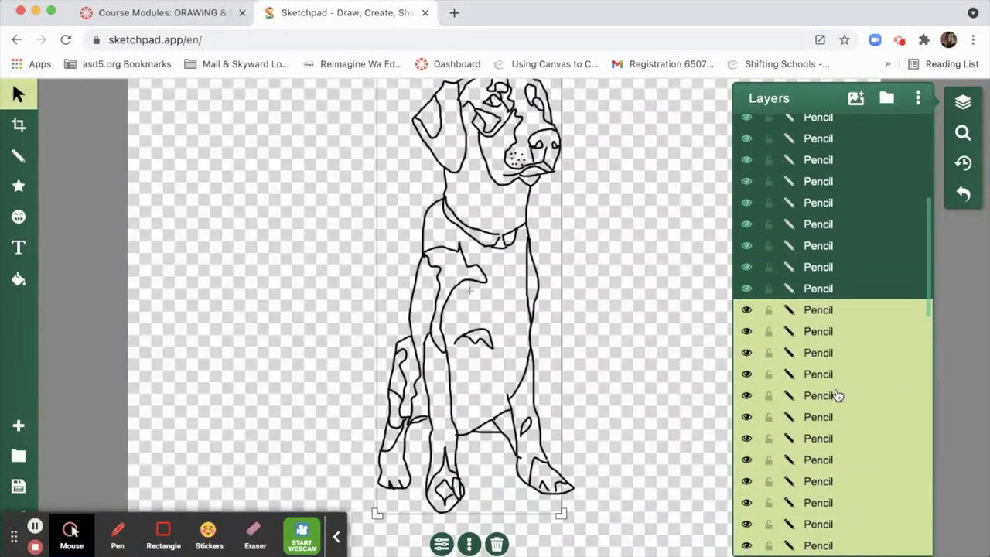
key(shift+Up)
key(shift+Up)
key(shift+Up)
key(shift+Up)
key(shift+Up)
key(shift+Up)
key(shift+Up)
scroll(838, 396, up, 3)
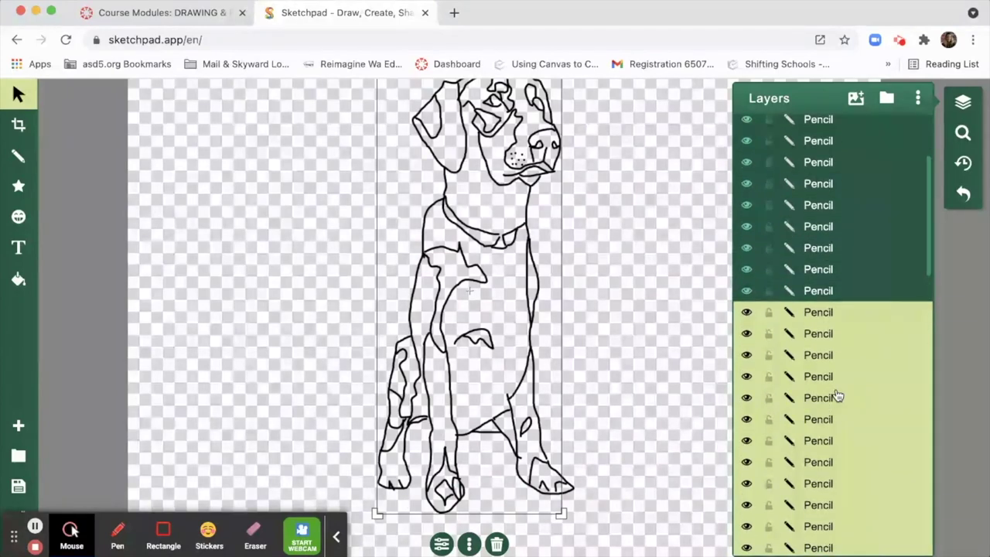
key(shift+Up)
key(shift+Up)
key(shift+Up)
key(shift+Up)
key(shift+Up)
key(shift+Up)
key(shift+Up)
key(shift+Up)
key(shift+Up)
scroll(838, 396, up, 3)
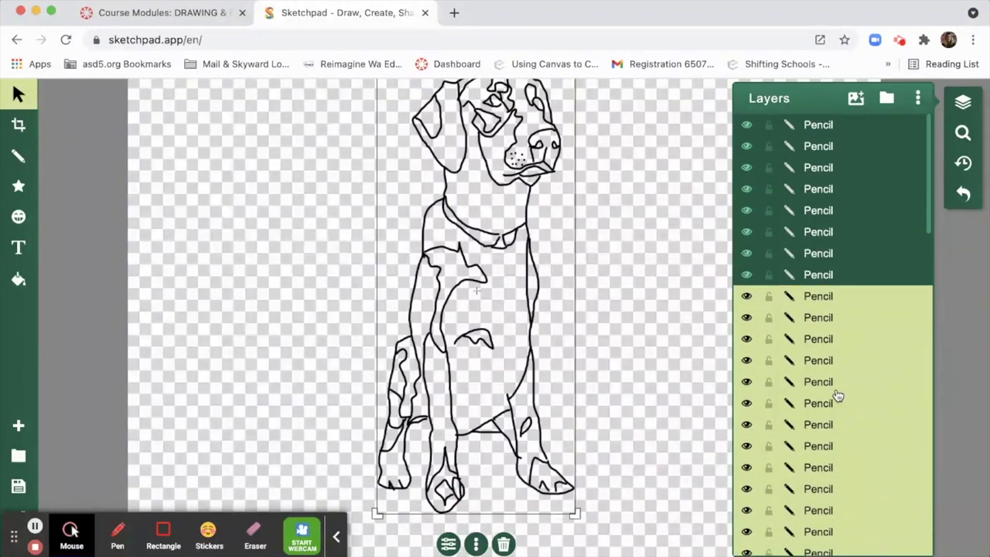
key(shift+Up)
key(shift+Up)
key(shift+Up)
key(shift+Up)
key(shift+Up)
key(shift+Up)
key(shift+Up)
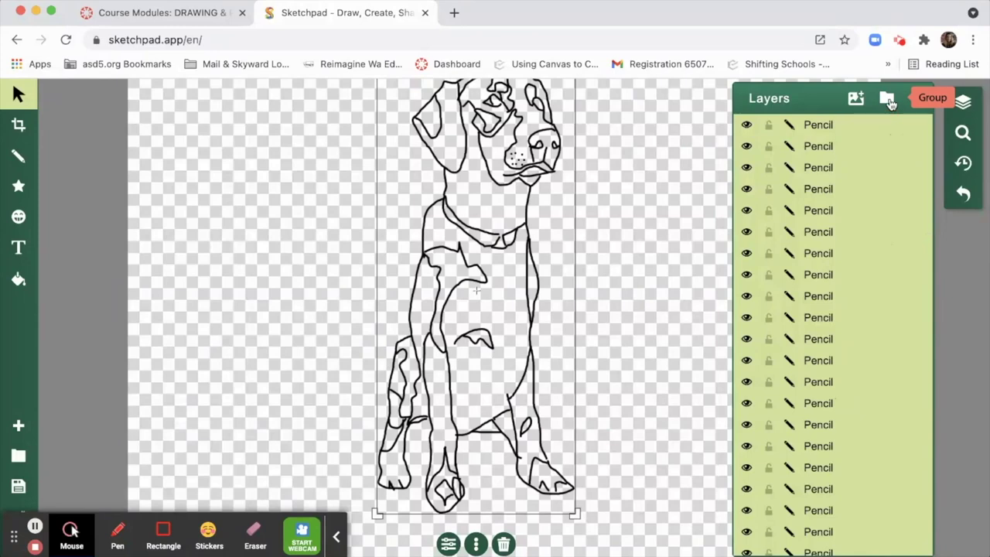
Group the selected stroke layers, then group the two leftover Pencil layers with Group (72)
click(920, 98)
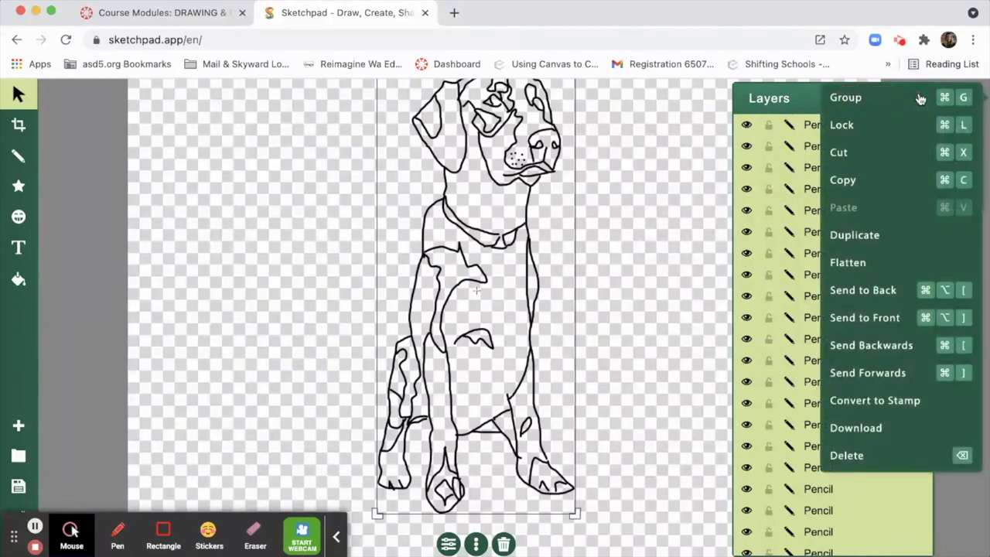
click(848, 100)
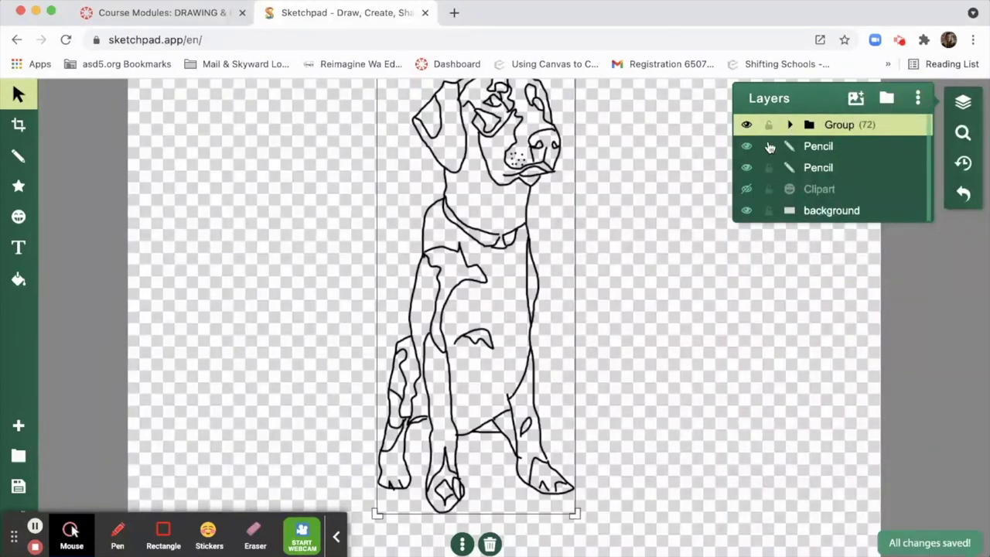
click(820, 171)
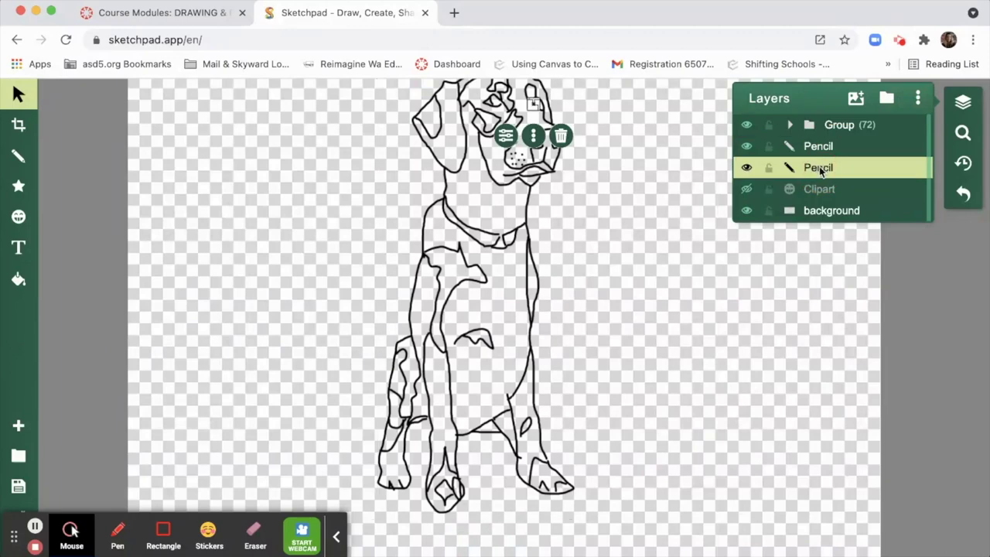
click(819, 167)
click(822, 170)
shift+click(820, 148)
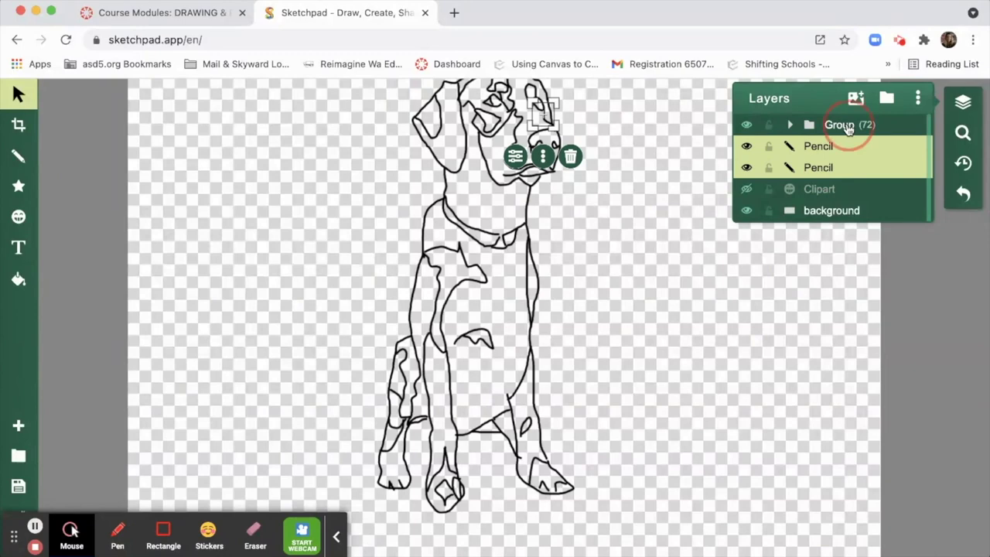
shift+click(848, 133)
click(919, 101)
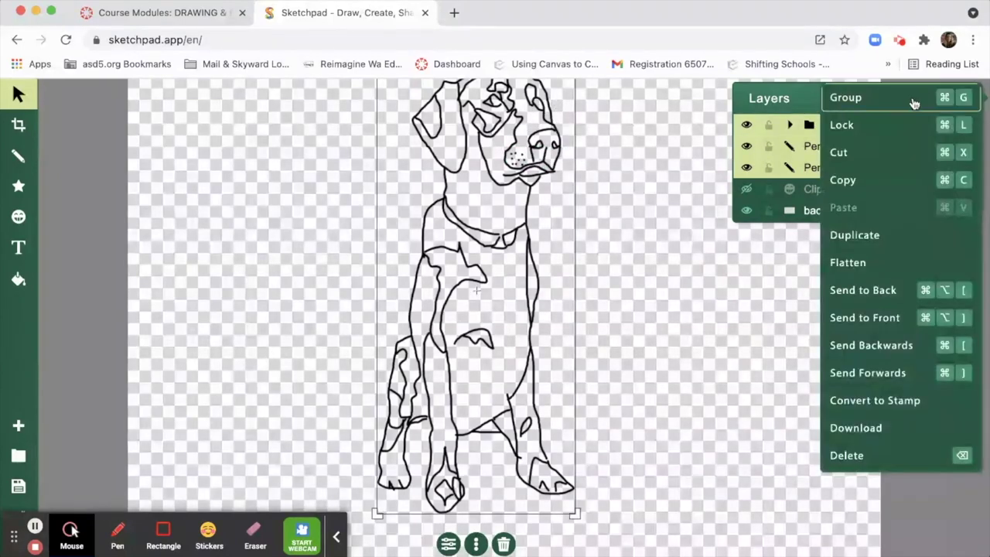
click(919, 99)
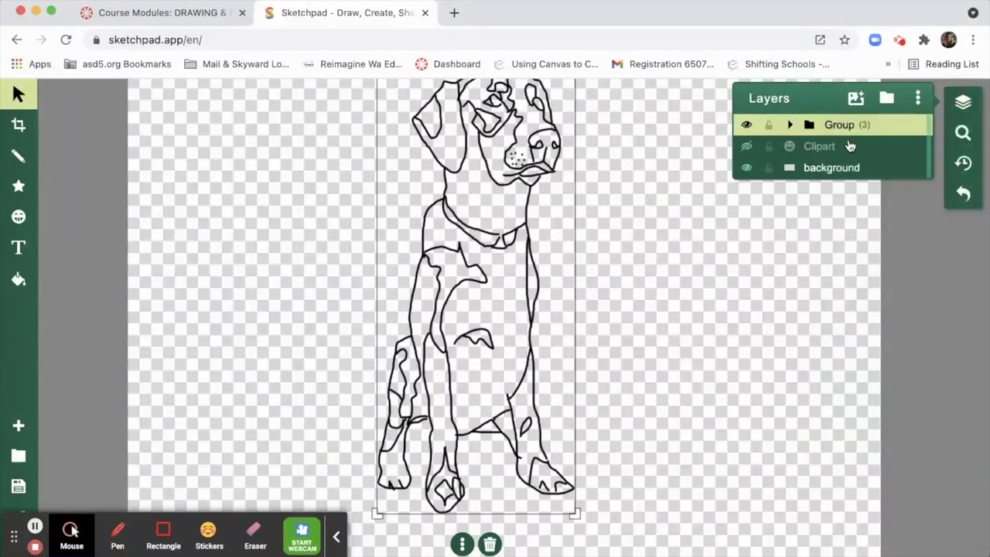
Change the brush type from Pencil to Path, undoing a test path drawn from the chest
click(837, 272)
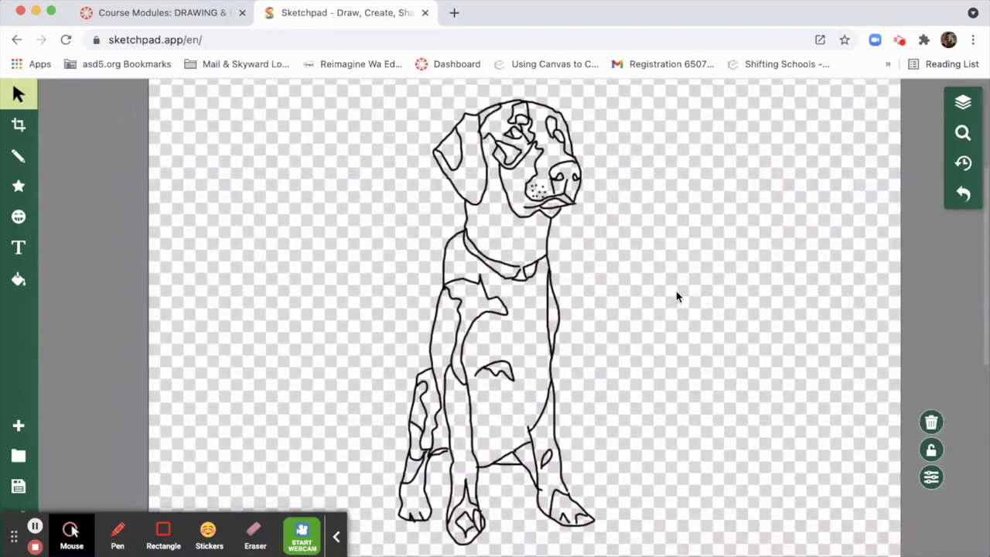
click(20, 157)
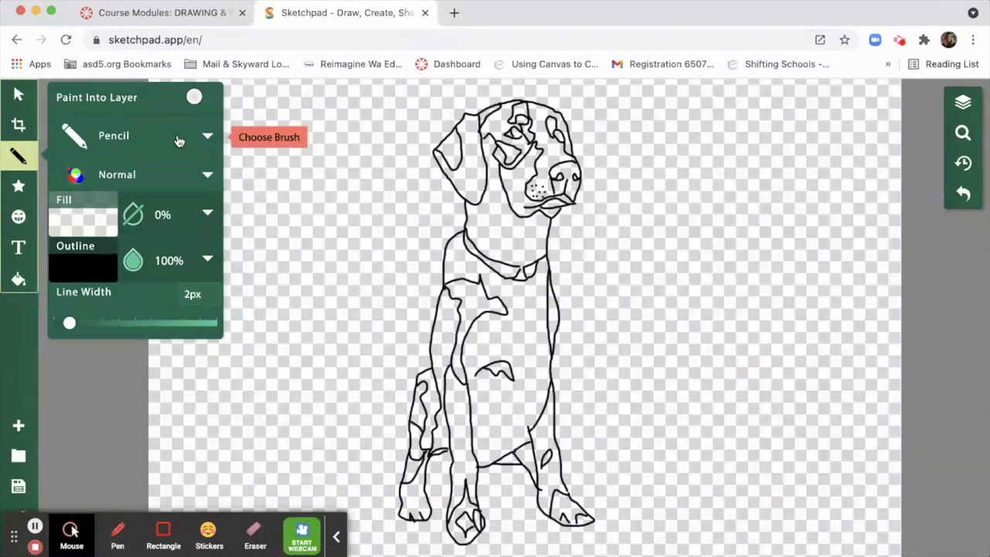
click(207, 138)
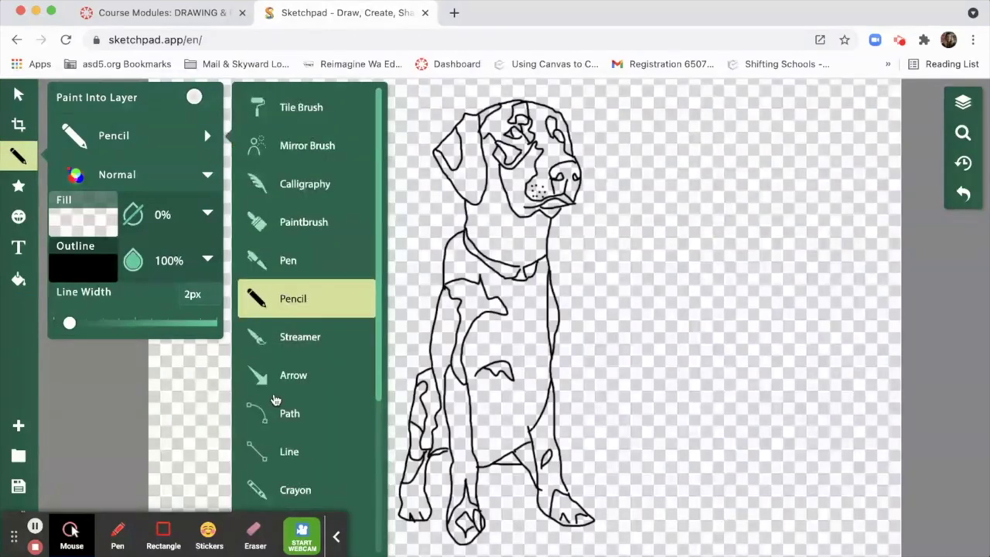
click(288, 413)
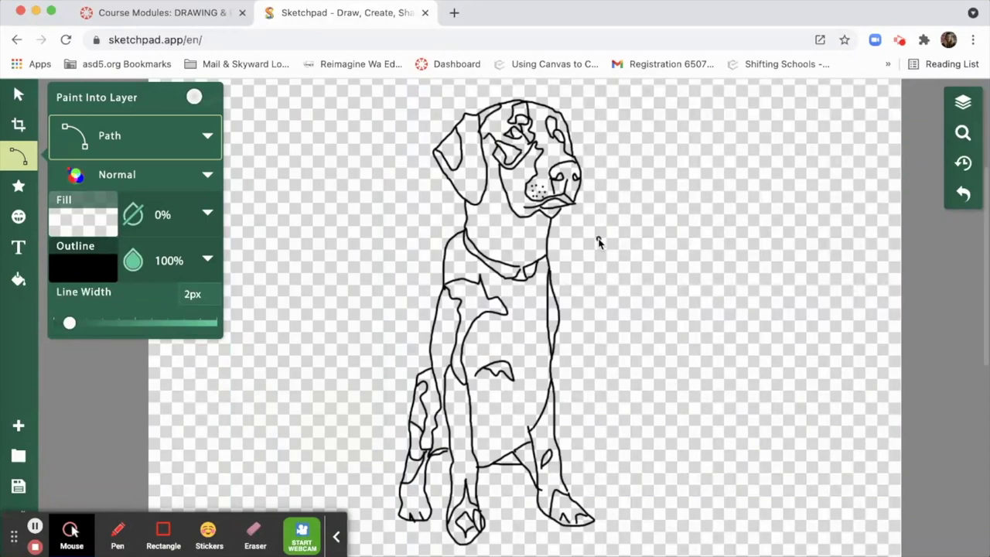
click(554, 293)
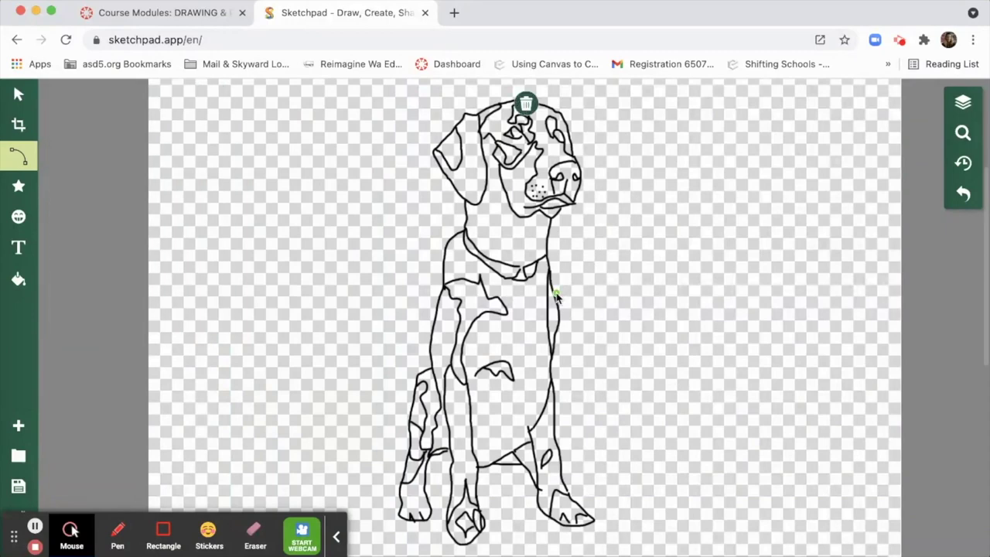
drag(553, 283, 902, 290)
key(super+z)
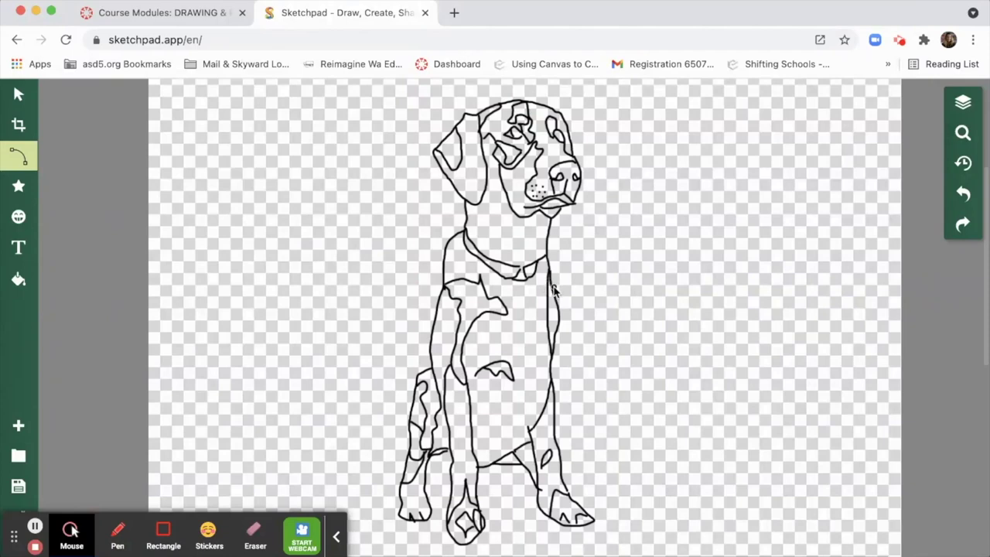
Draw the right half of the horizon line from the dog's chest to the right canvas edge
drag(553, 290, 902, 287)
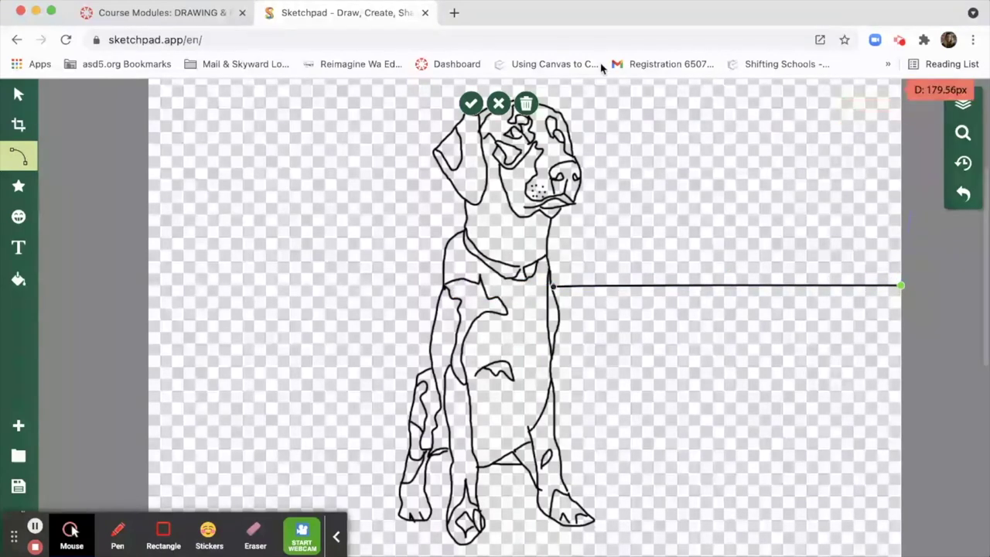
click(19, 94)
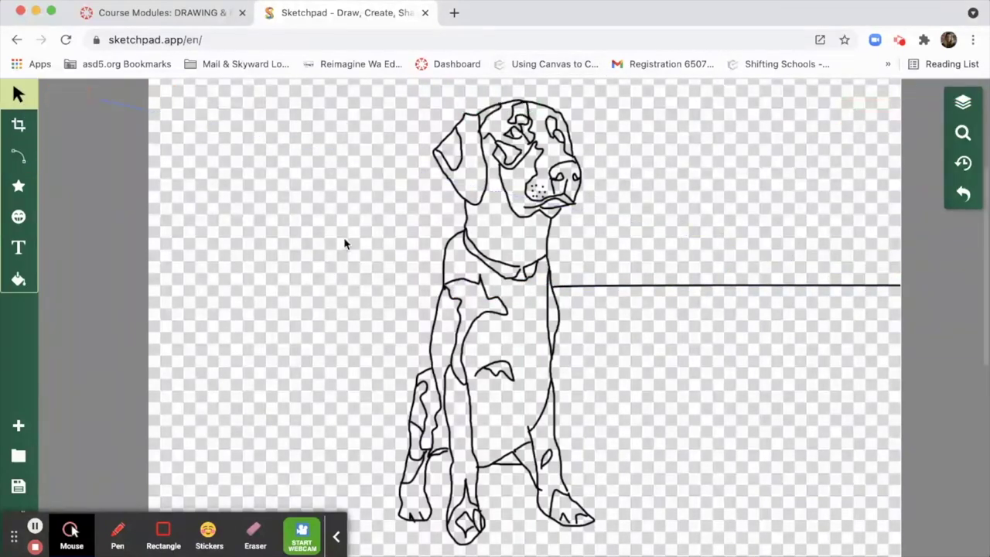
click(416, 284)
Draw the left half of the horizon line from the dog's left side to the left canvas edge
click(18, 156)
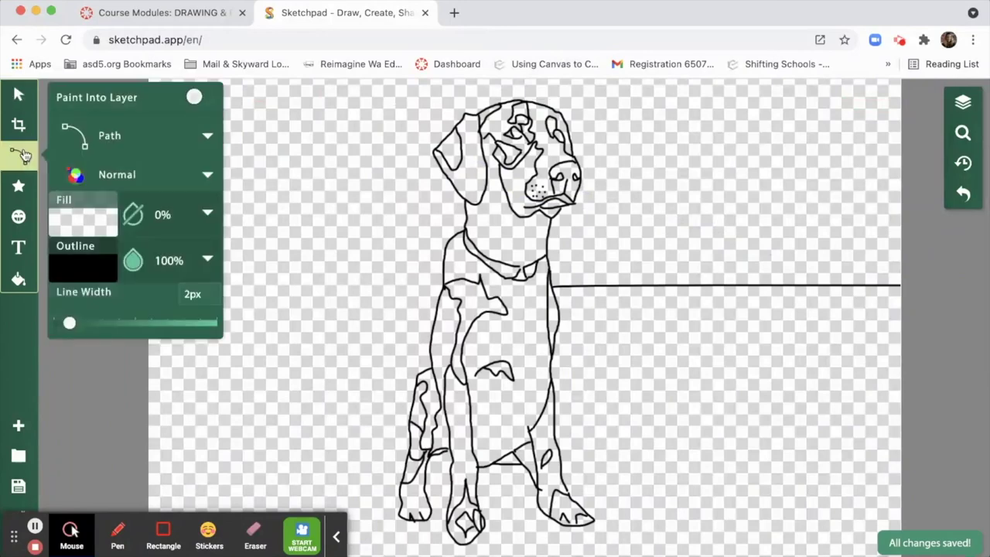
click(443, 288)
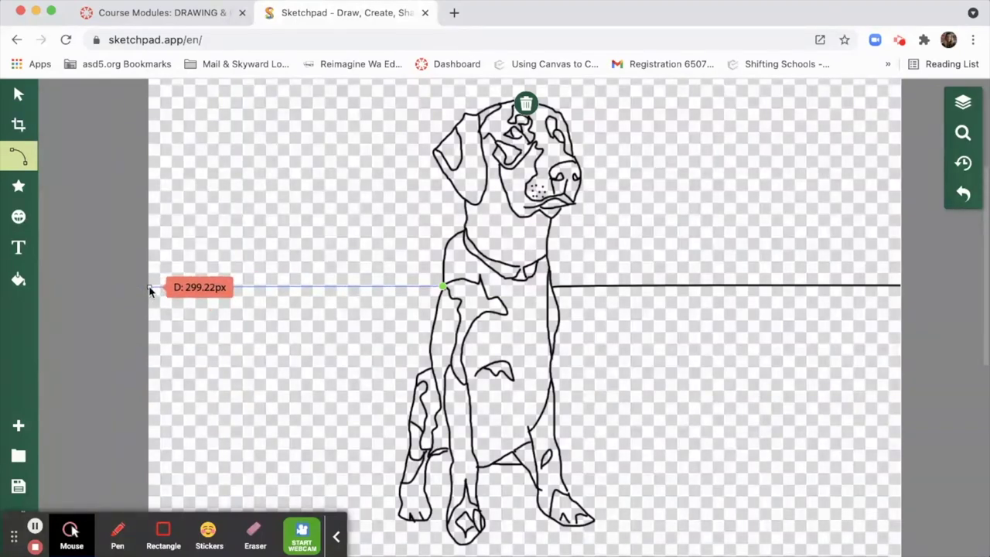
click(150, 288)
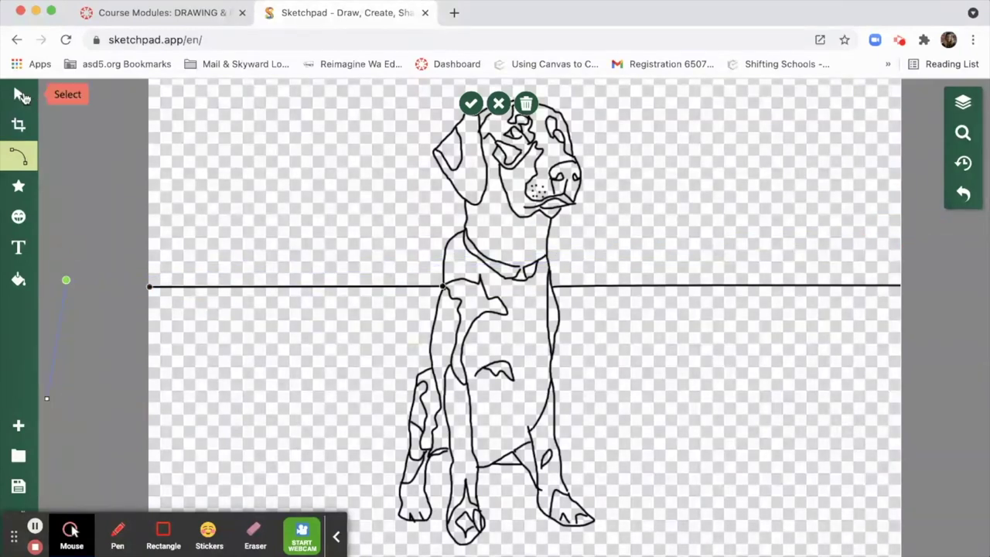
click(21, 95)
Fill the sky above the horizon with light green #b6e565 using the Pixel Fill bucket
scroll(947, 291, up, 2)
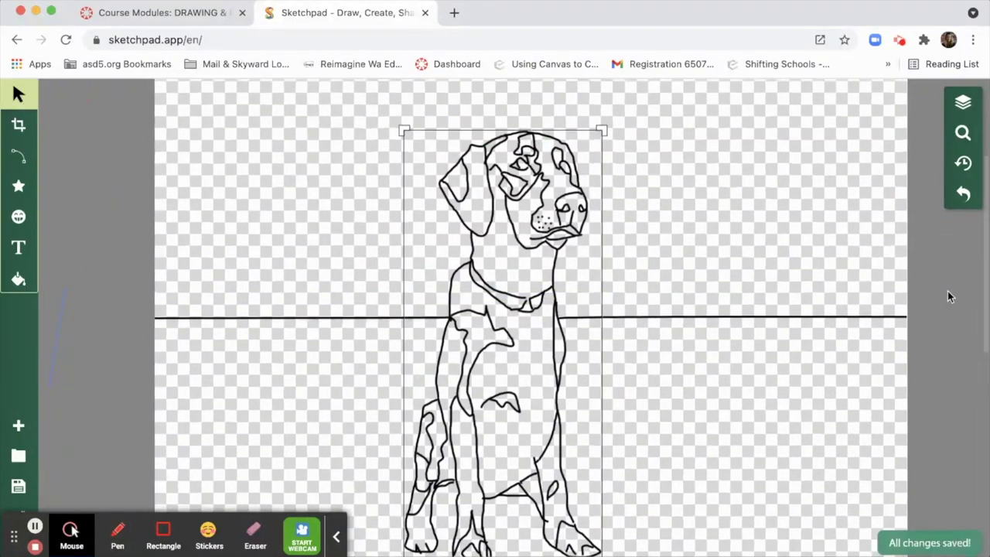
scroll(948, 291, down, 2)
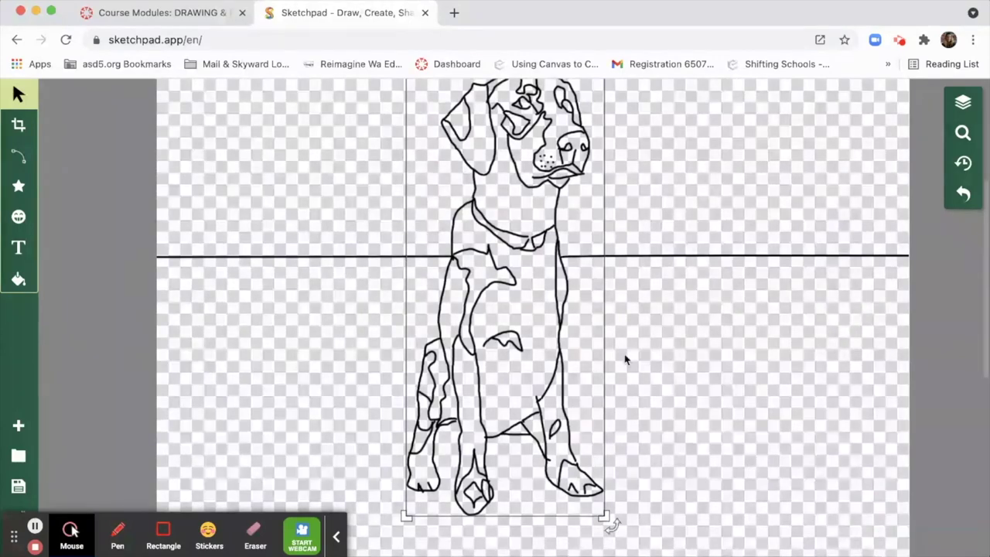
scroll(627, 360, up, 1)
click(378, 295)
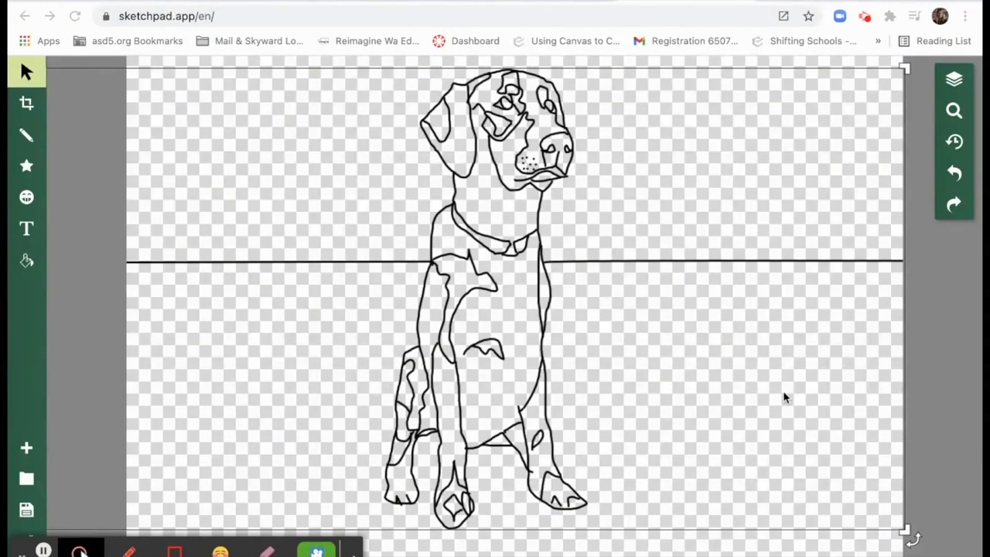
click(27, 264)
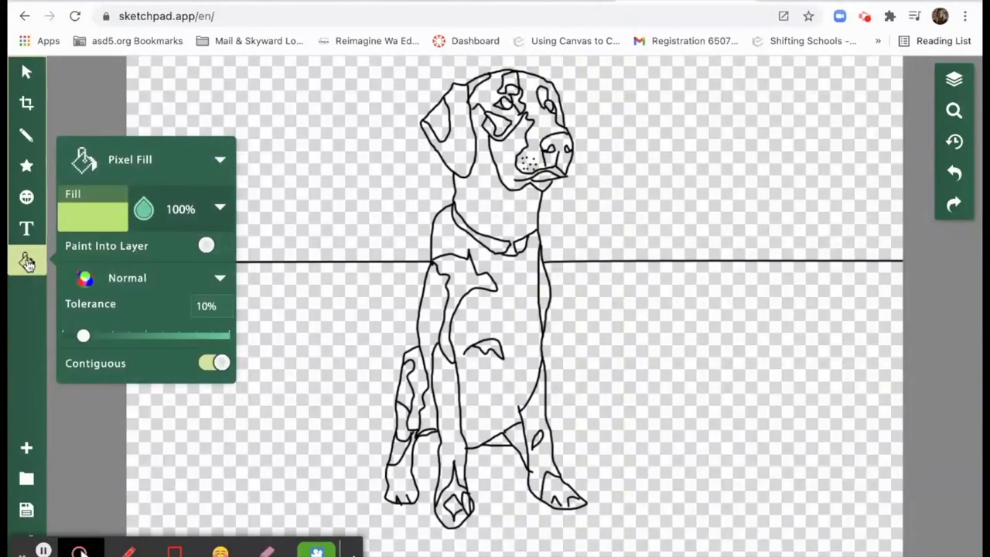
click(219, 159)
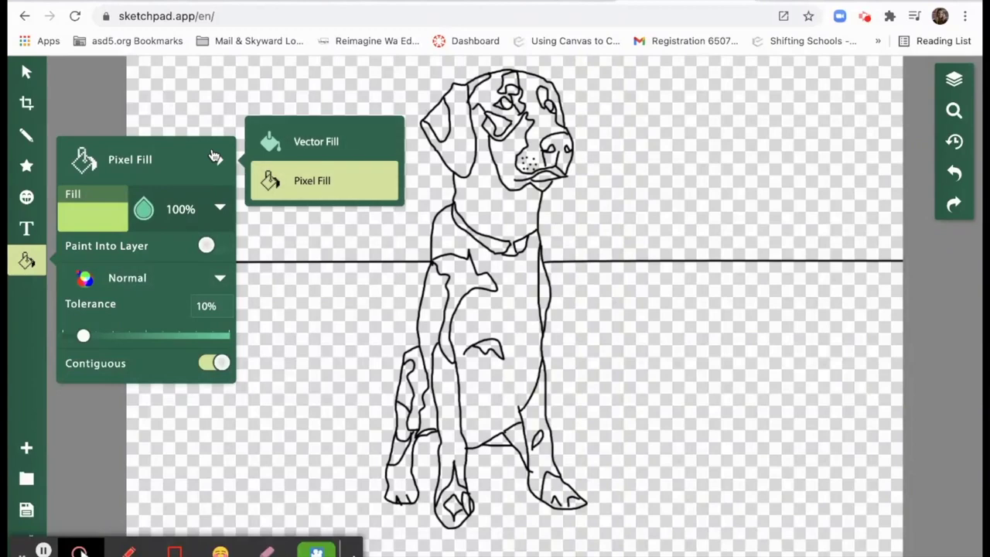
click(312, 184)
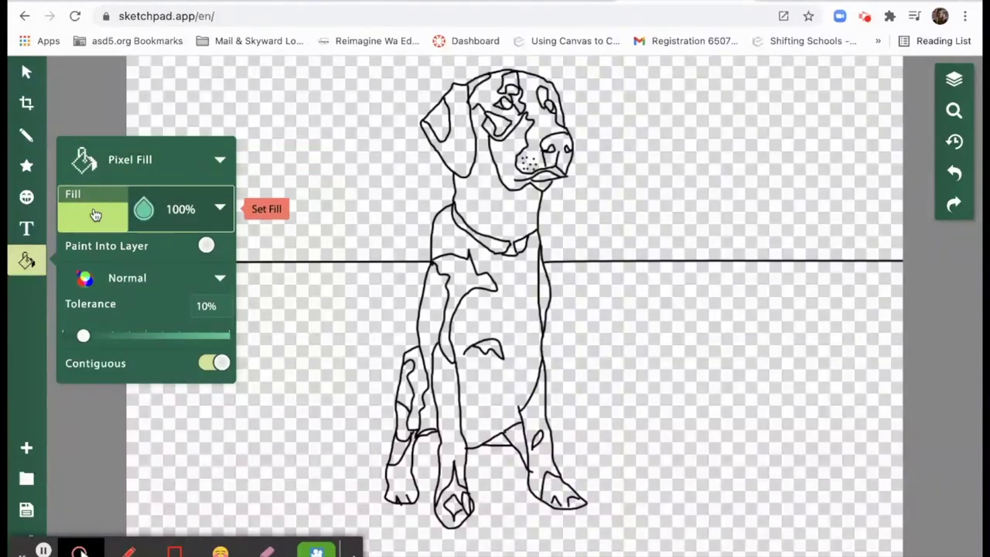
click(95, 215)
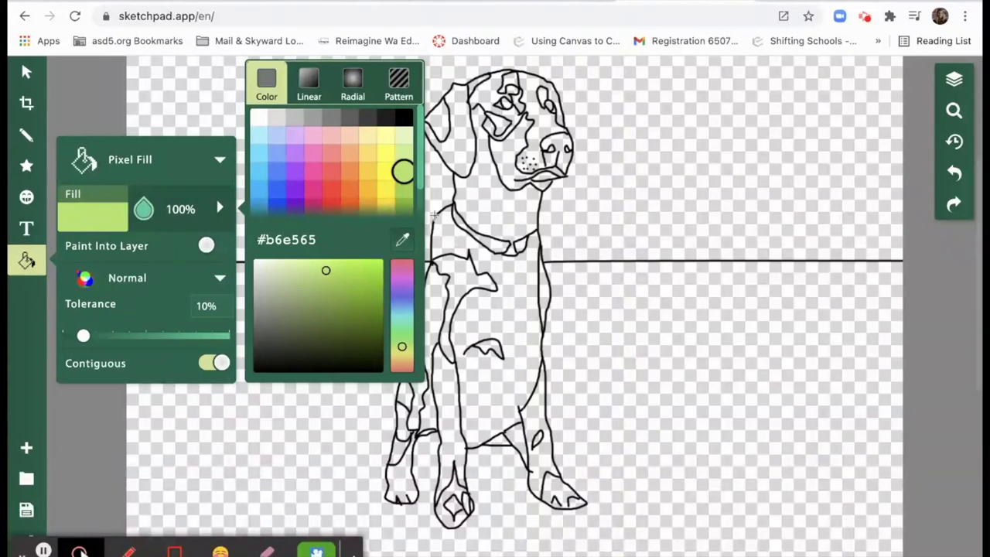
click(701, 180)
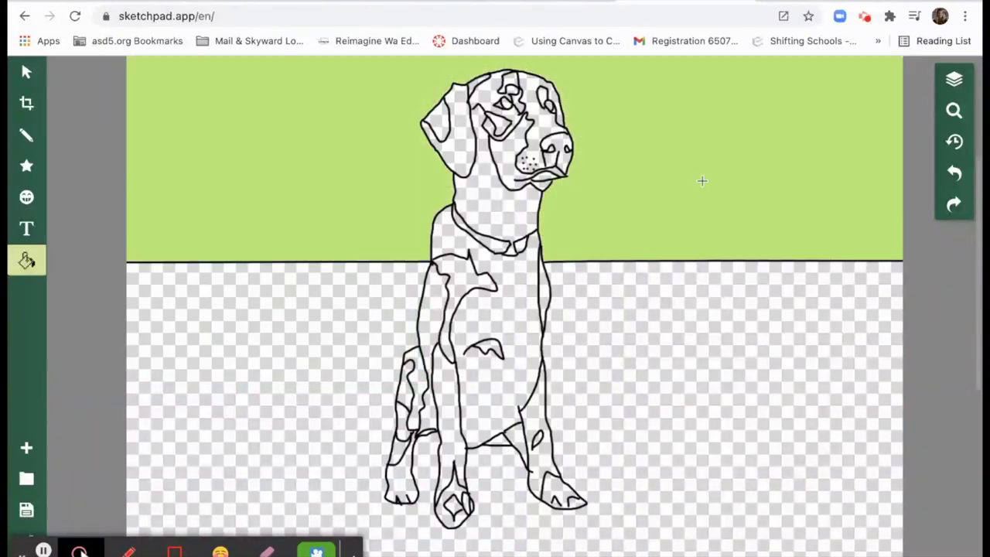
Try a dark green fill colour, then switch back to the sky's light green
click(26, 260)
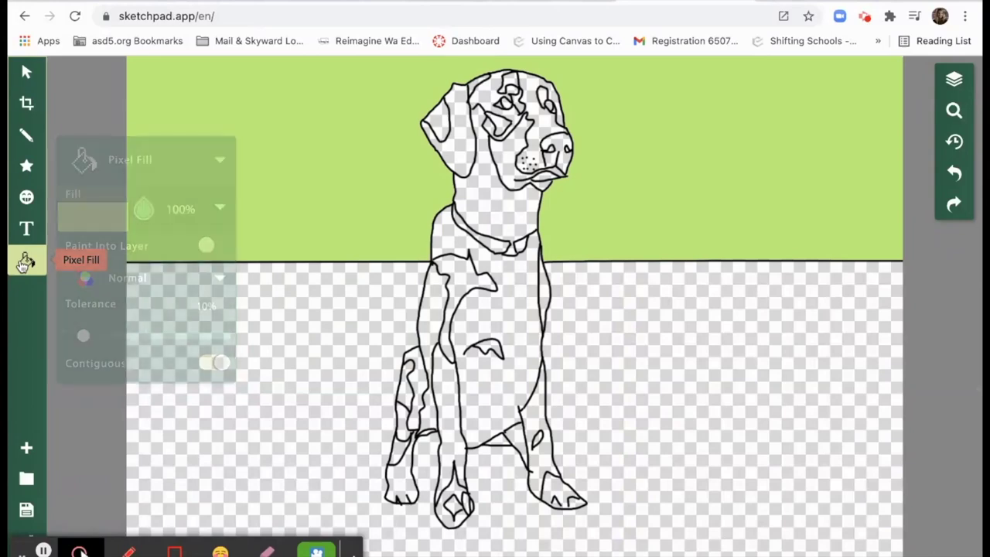
click(112, 223)
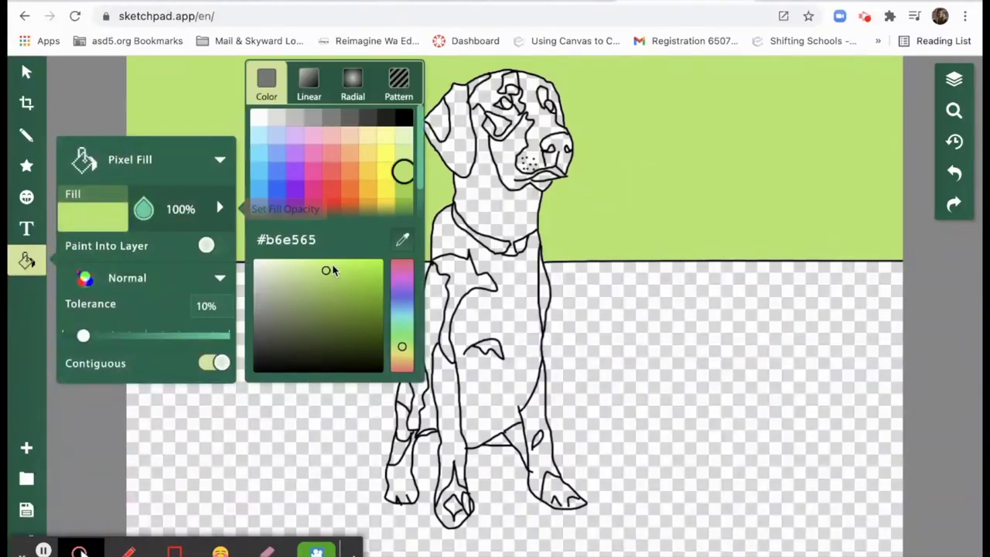
scroll(409, 216, down, 2)
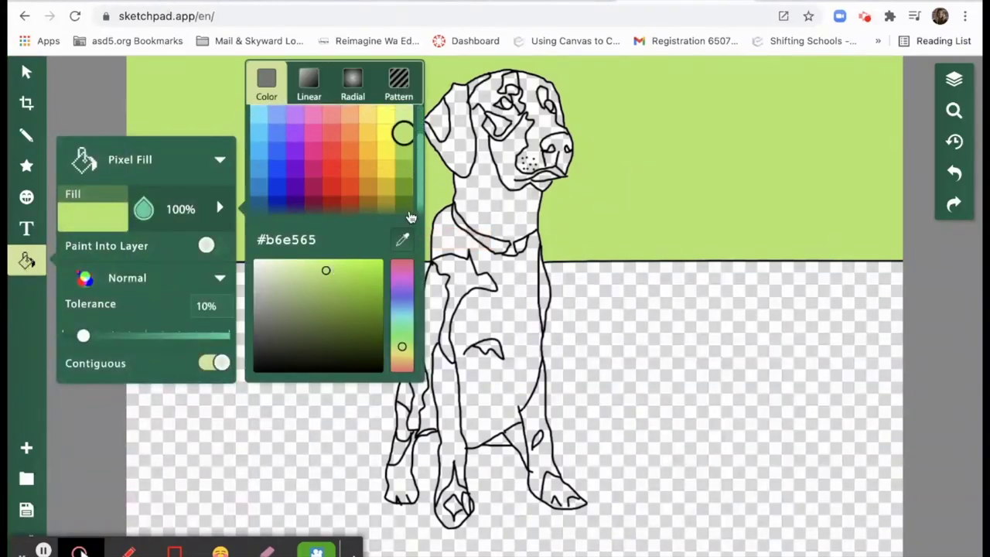
click(404, 205)
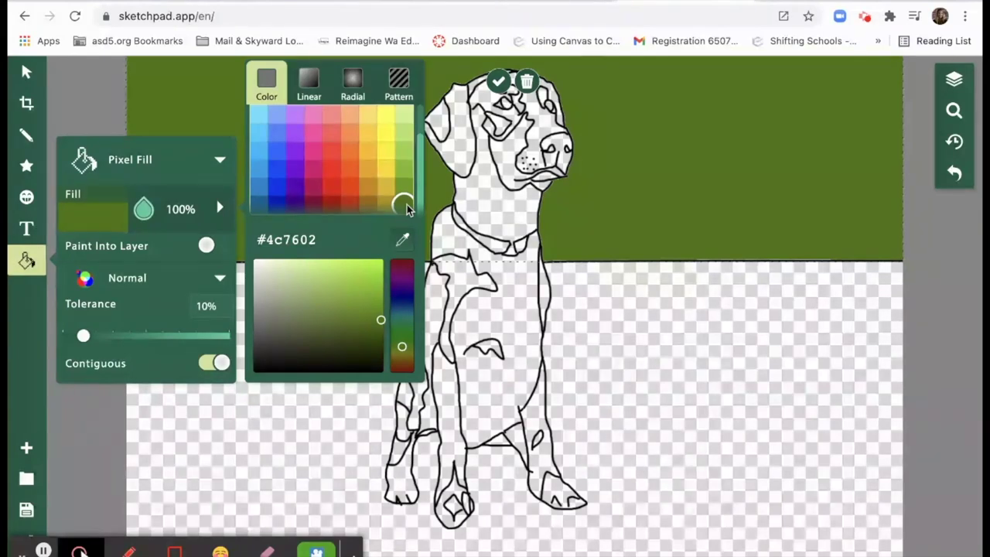
click(403, 135)
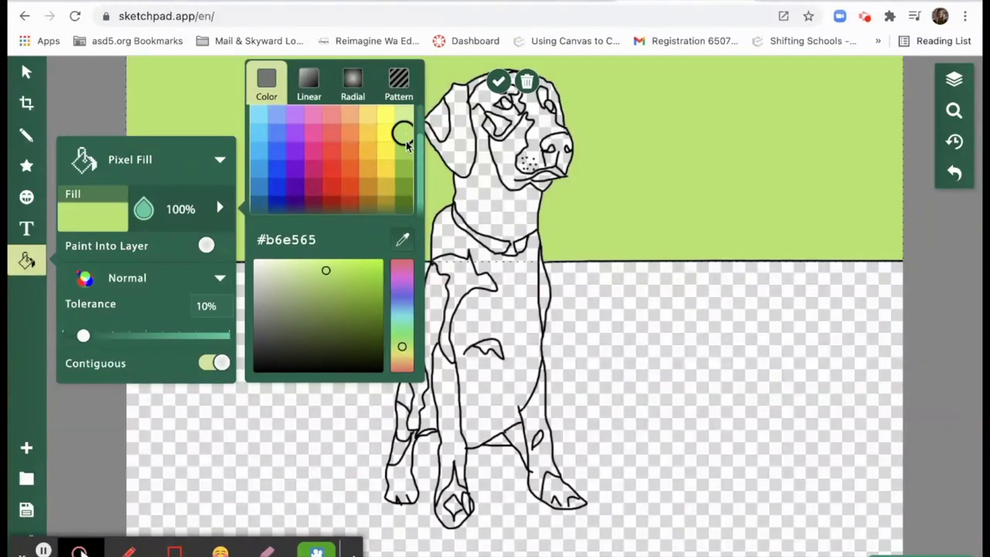
click(245, 426)
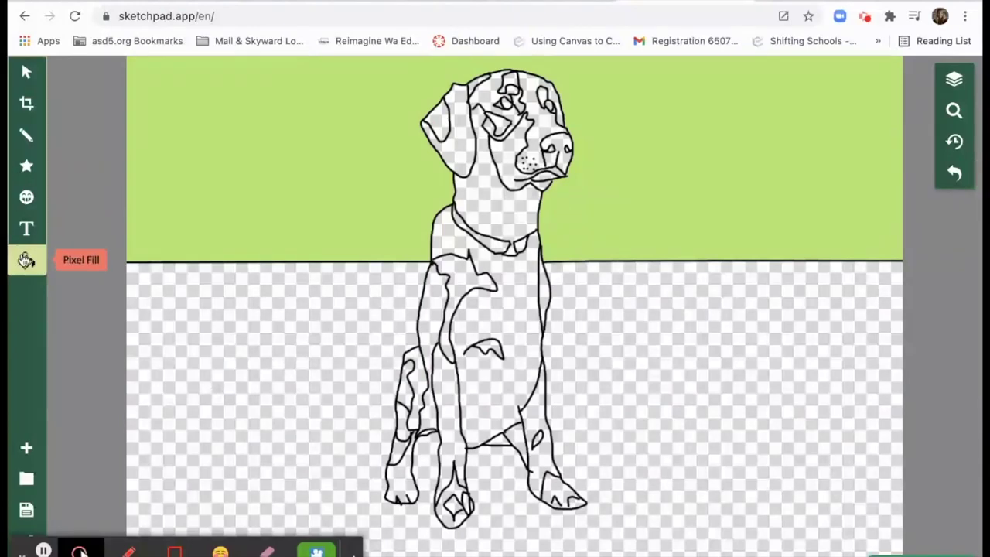
Fill the ground below the horizon with dark green #4c7602
click(25, 260)
click(112, 230)
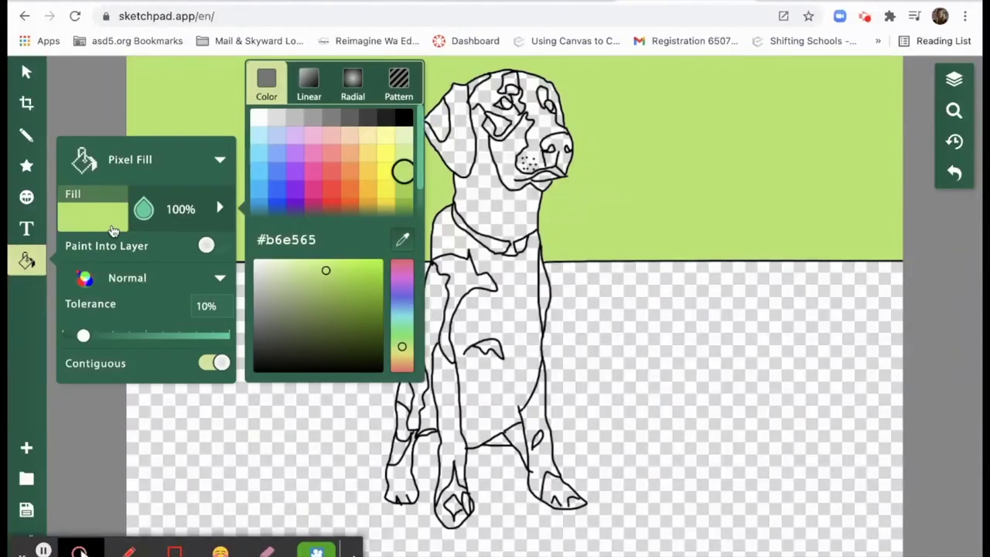
scroll(404, 202, down, 1)
click(402, 203)
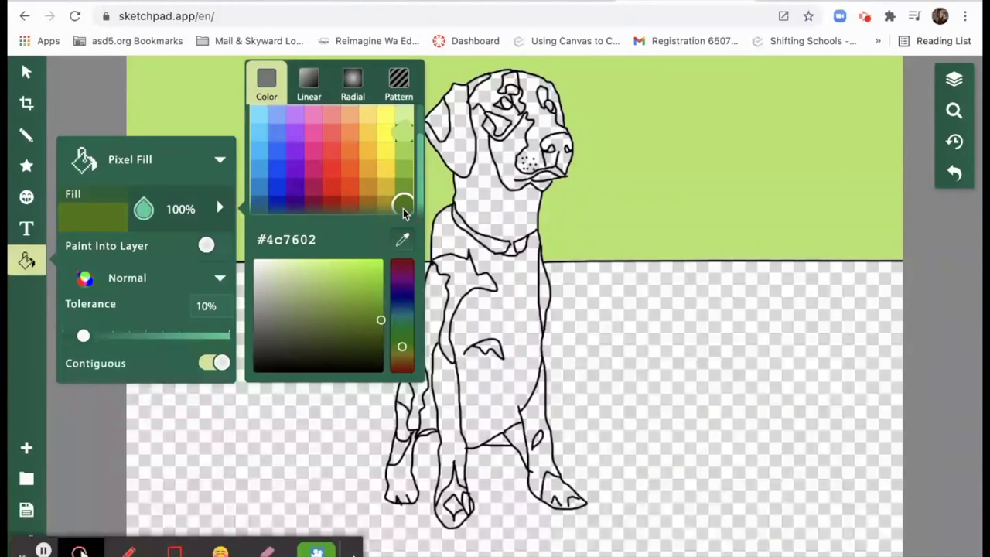
click(266, 455)
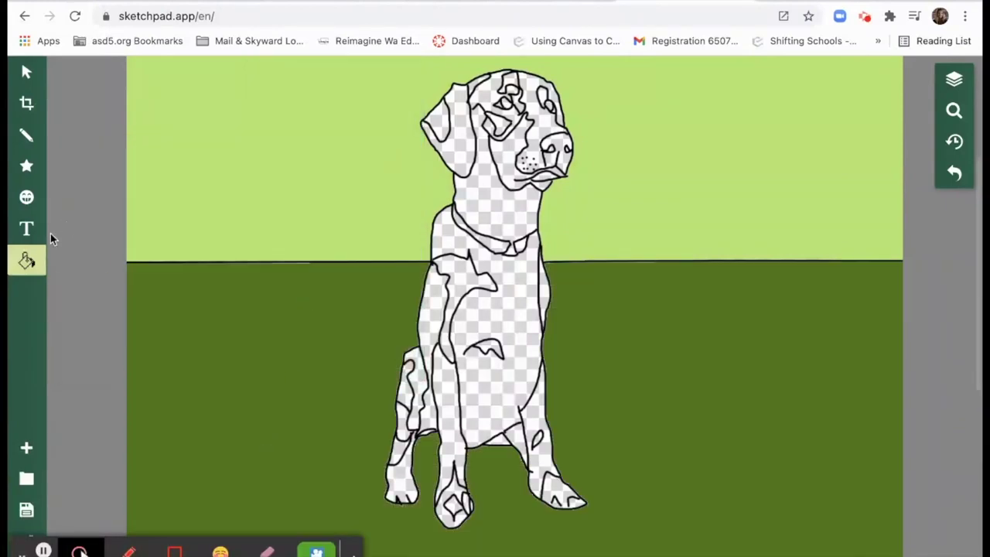
click(26, 261)
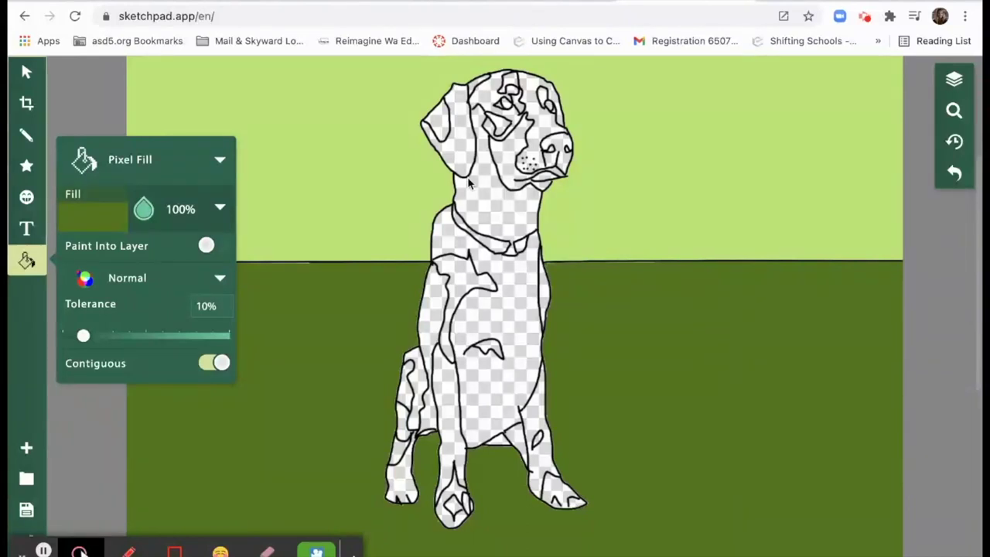
Fill the empty lower ground, undoing an unwanted light green ground fill first
click(114, 229)
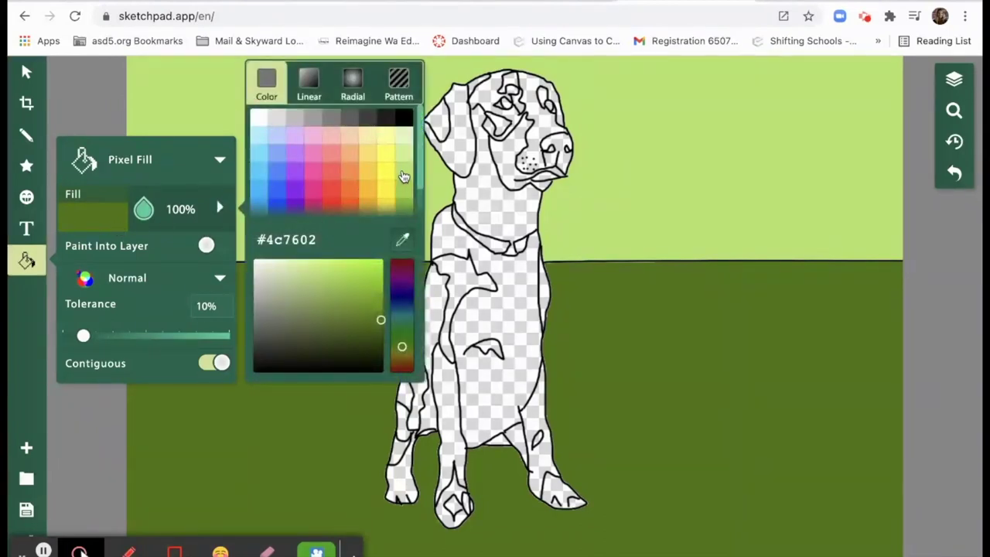
click(402, 174)
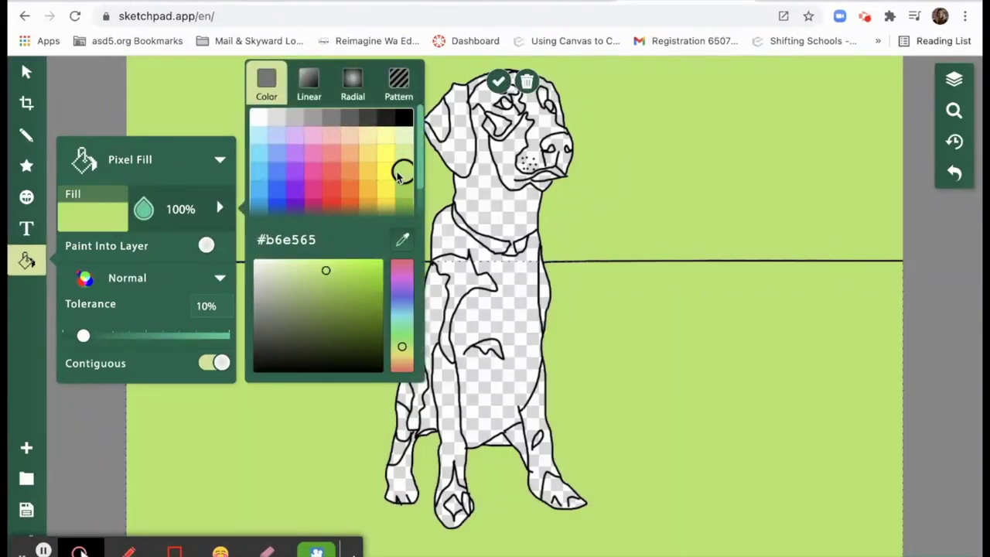
key(ctrl+z)
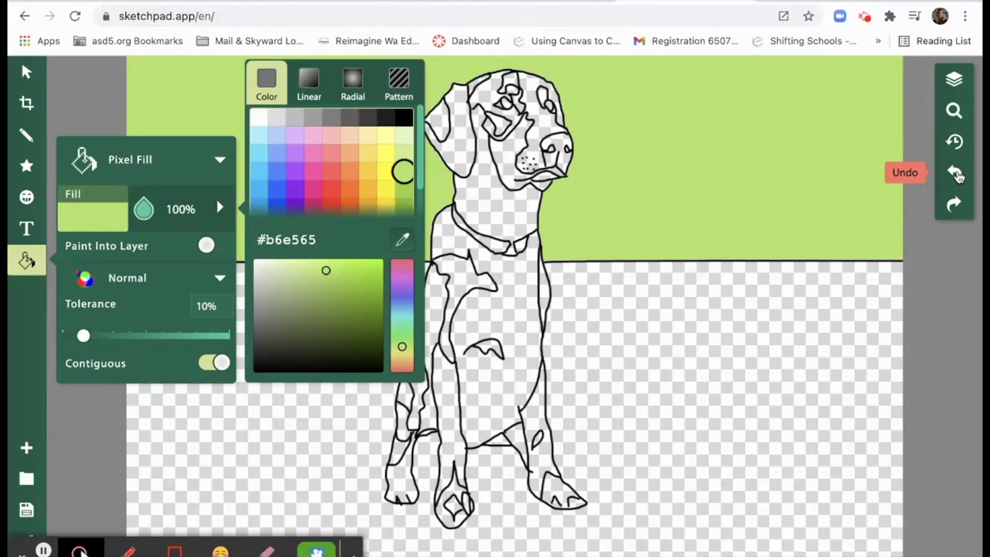
click(262, 421)
click(261, 421)
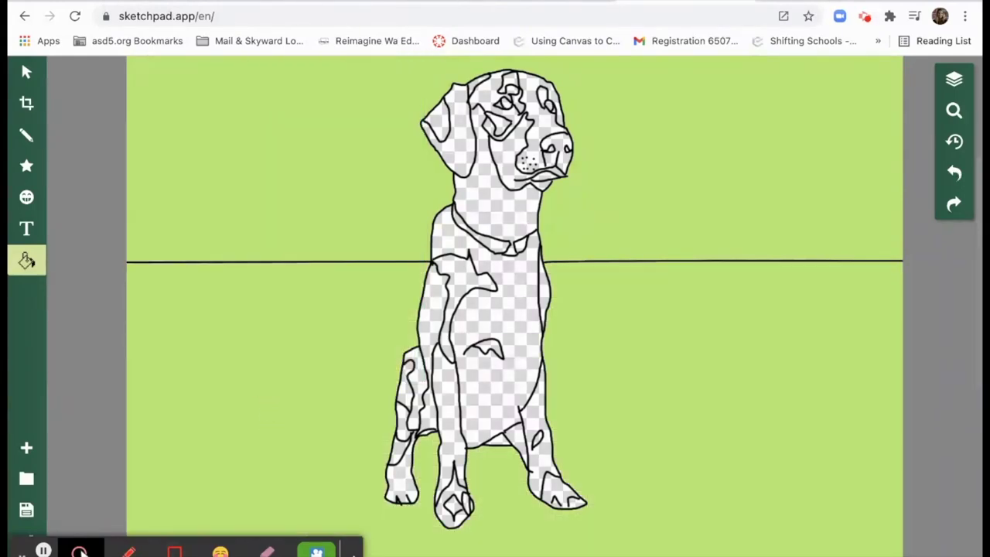
Recolour the ground dark green #4c7602 and select the light green sky area
click(27, 260)
click(87, 232)
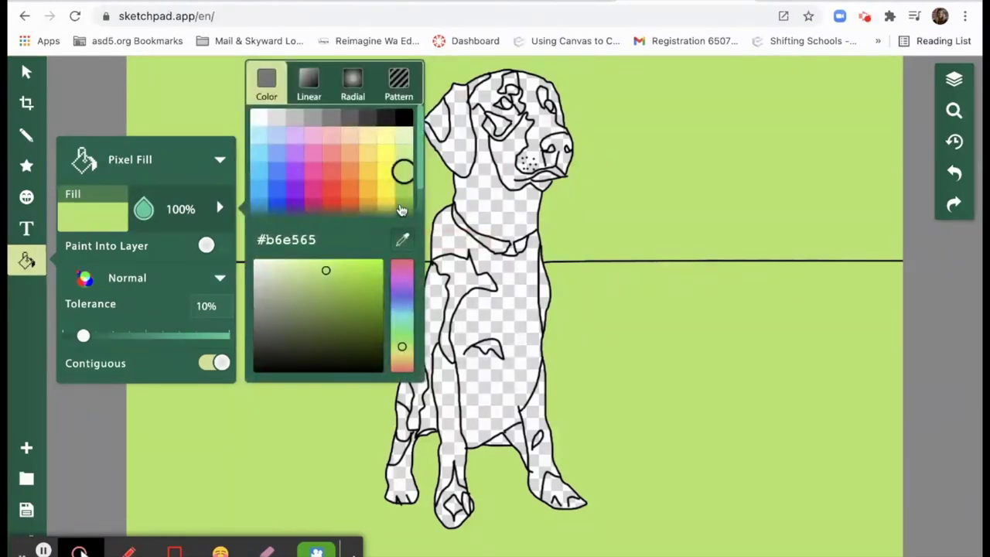
scroll(402, 207, down, 2)
click(402, 203)
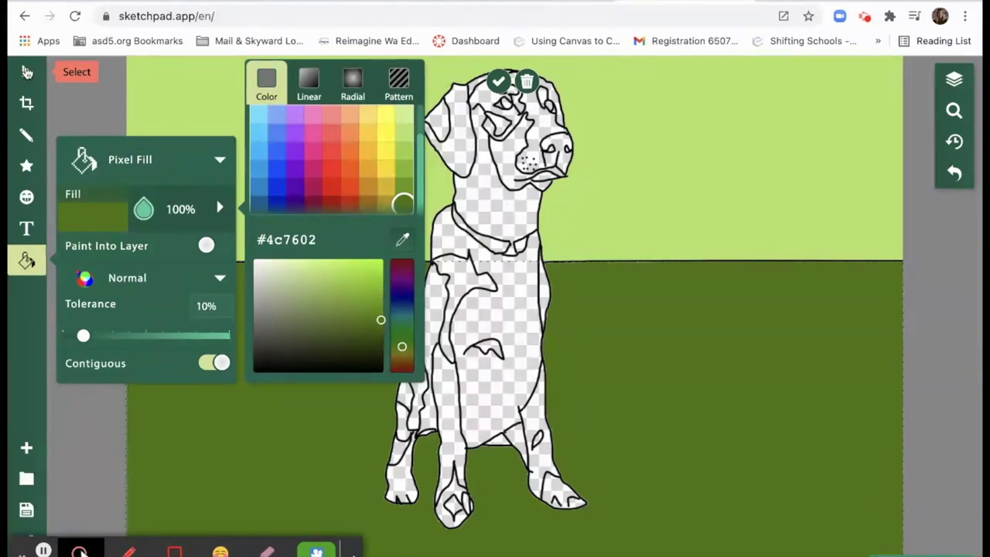
click(26, 72)
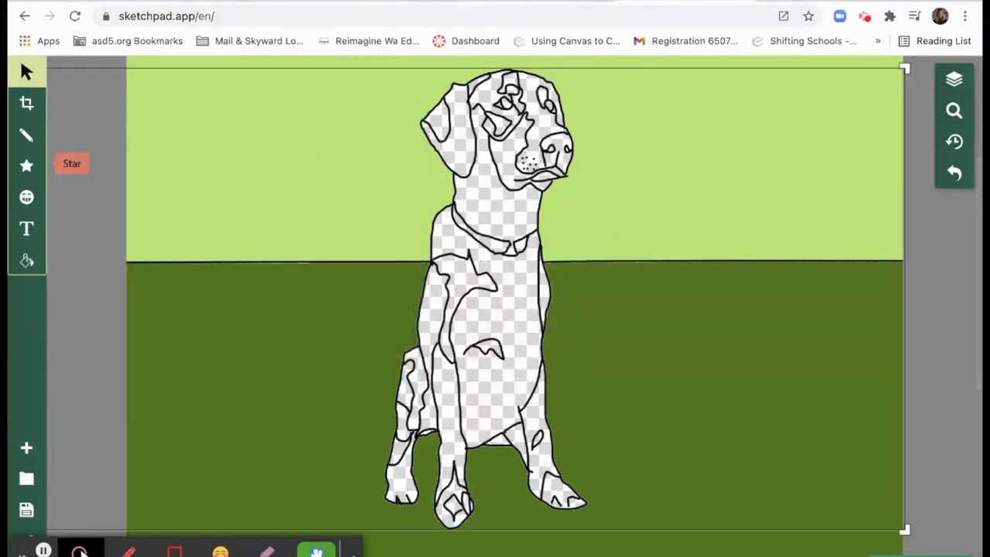
click(462, 152)
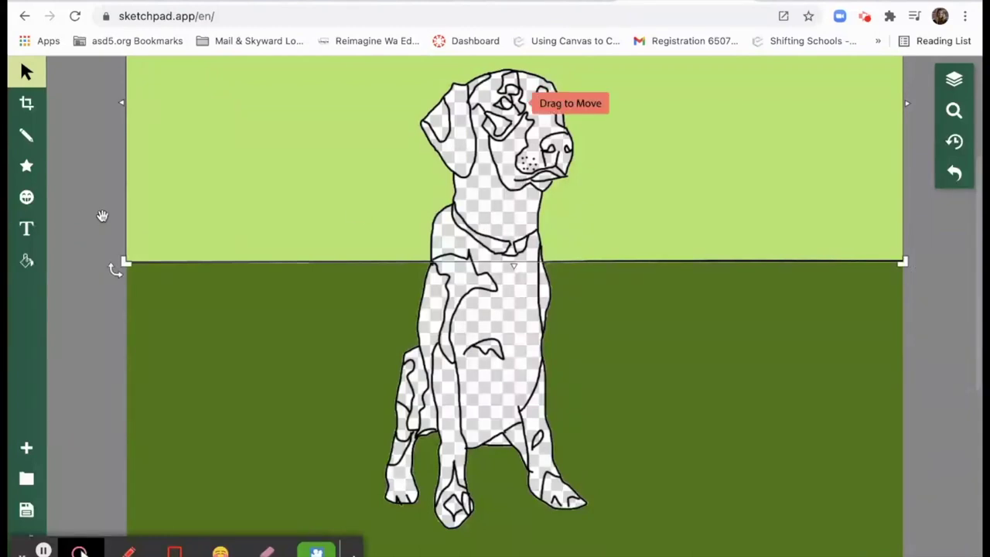
click(27, 262)
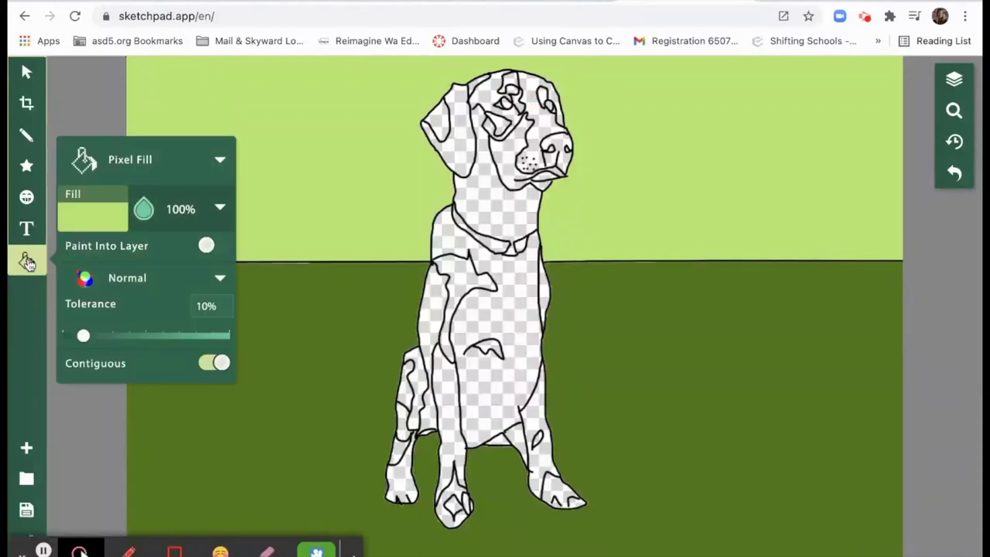
Fill the dog's ear, both eye patches and forehead with medium green #9dd241
click(97, 226)
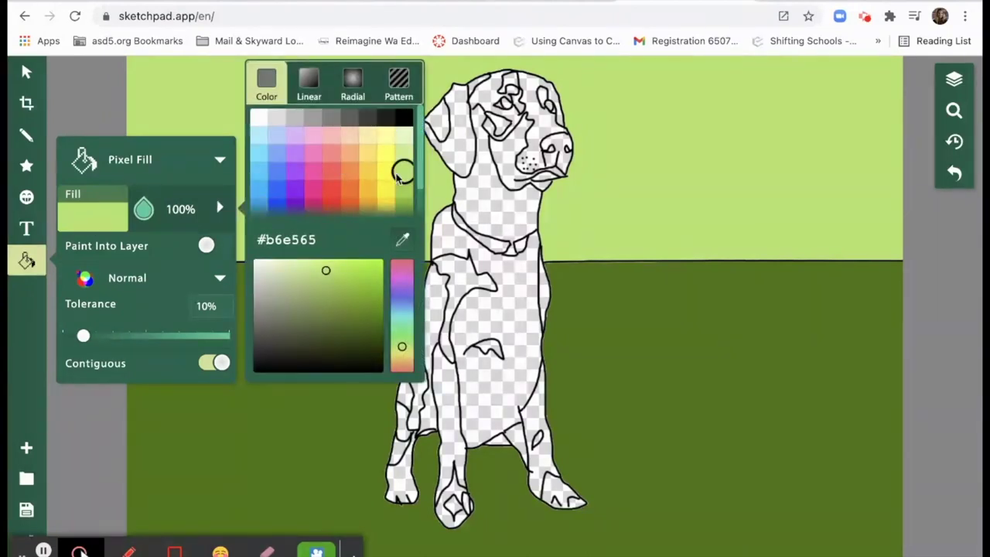
scroll(404, 185, down, 1)
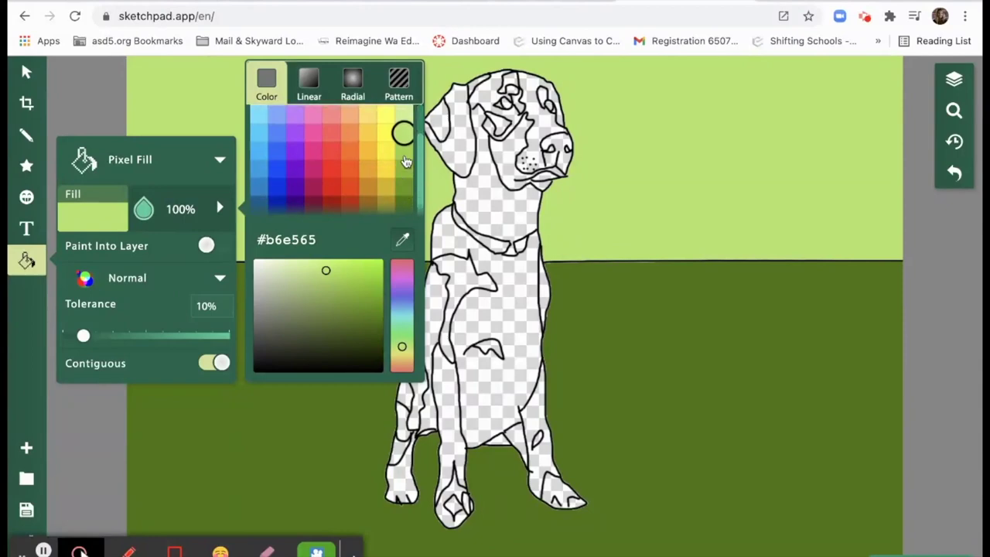
click(402, 155)
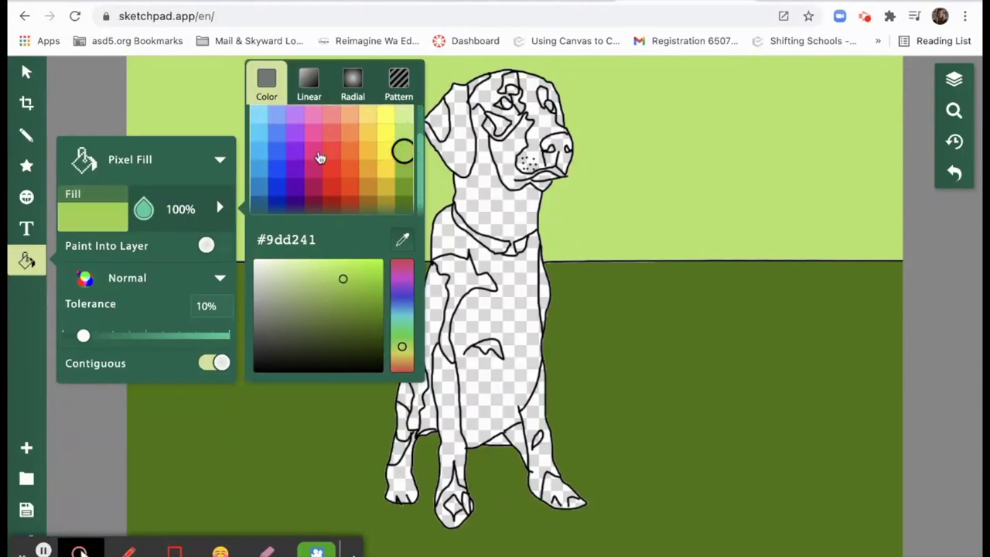
click(438, 122)
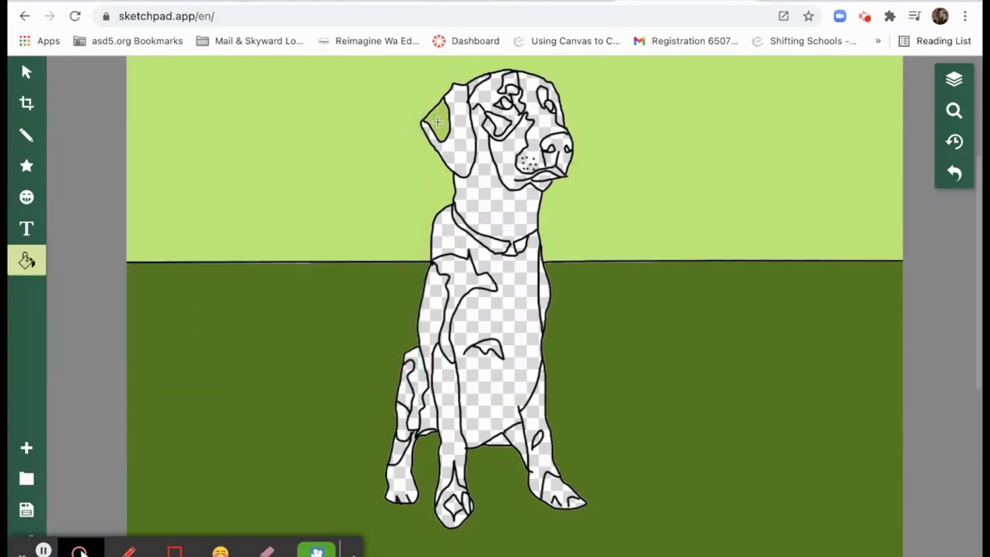
click(502, 126)
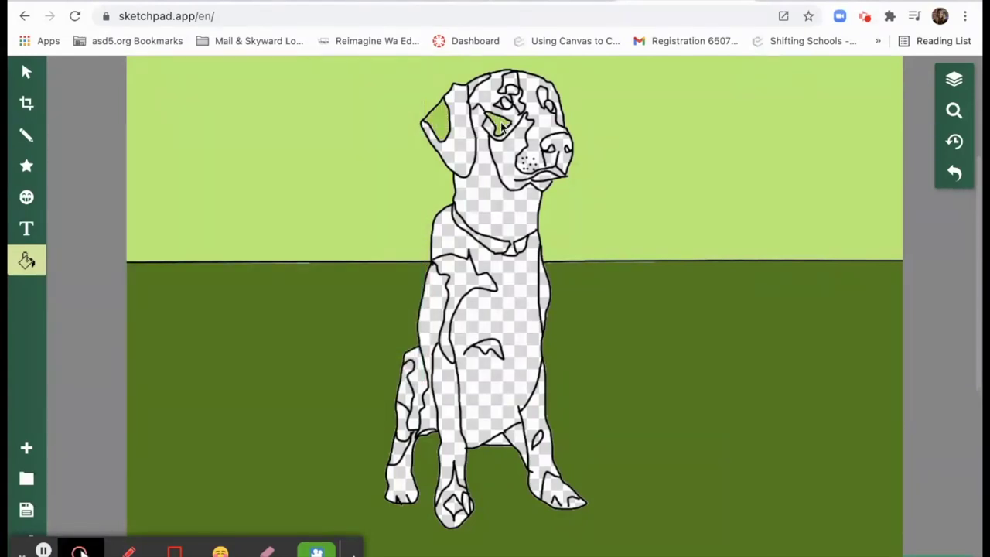
click(543, 97)
click(512, 83)
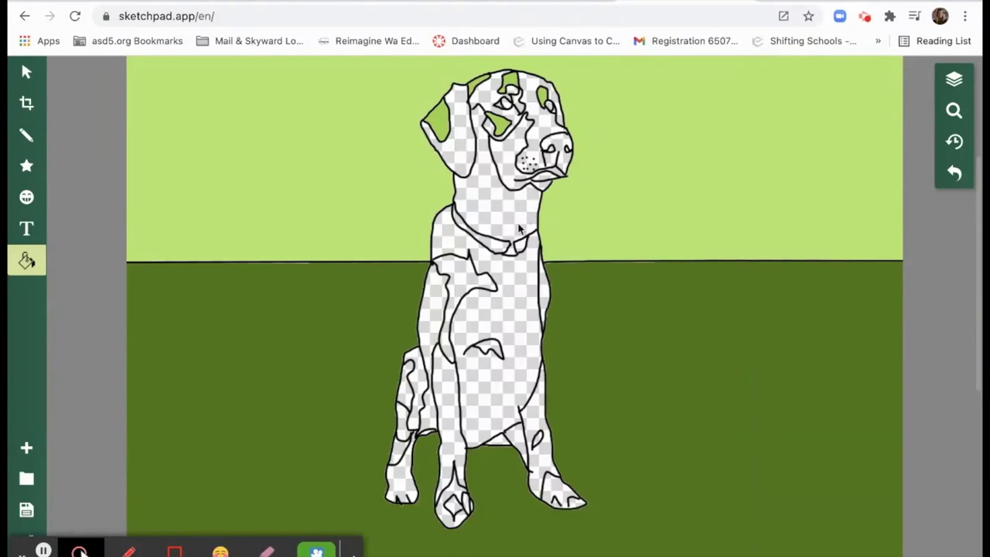
Fill the collar, tag, chest patches, leg and paw spots medium green, undoing one stray paw fill
click(500, 249)
click(521, 247)
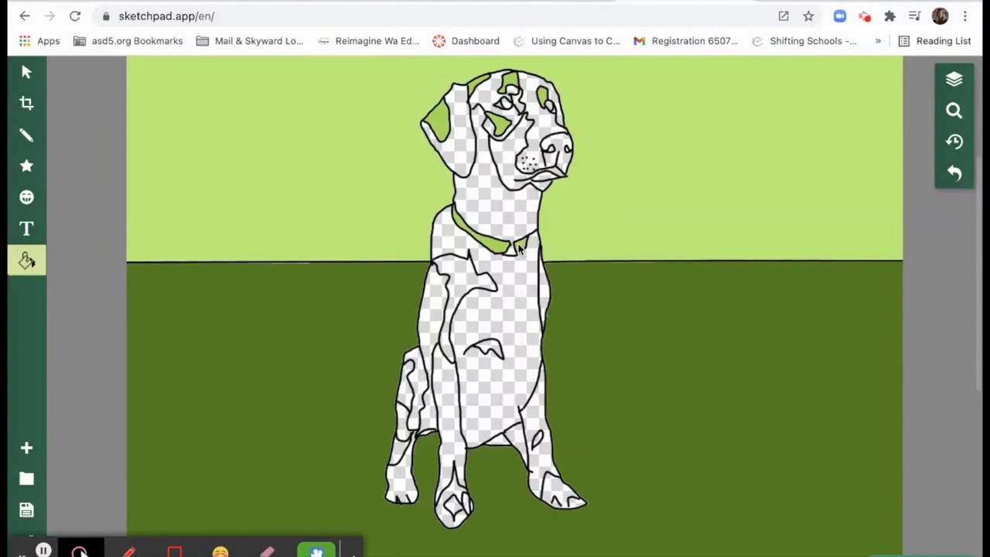
click(466, 282)
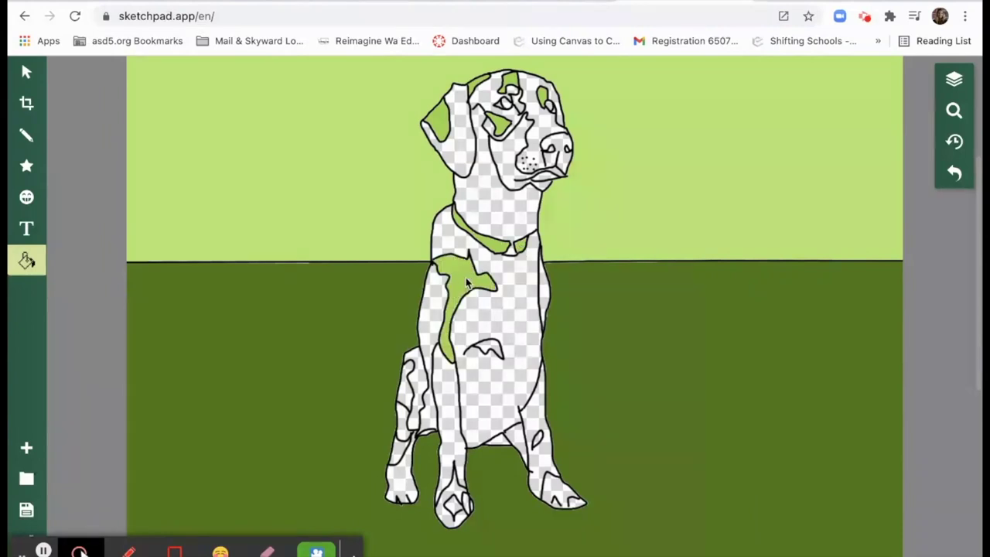
click(495, 350)
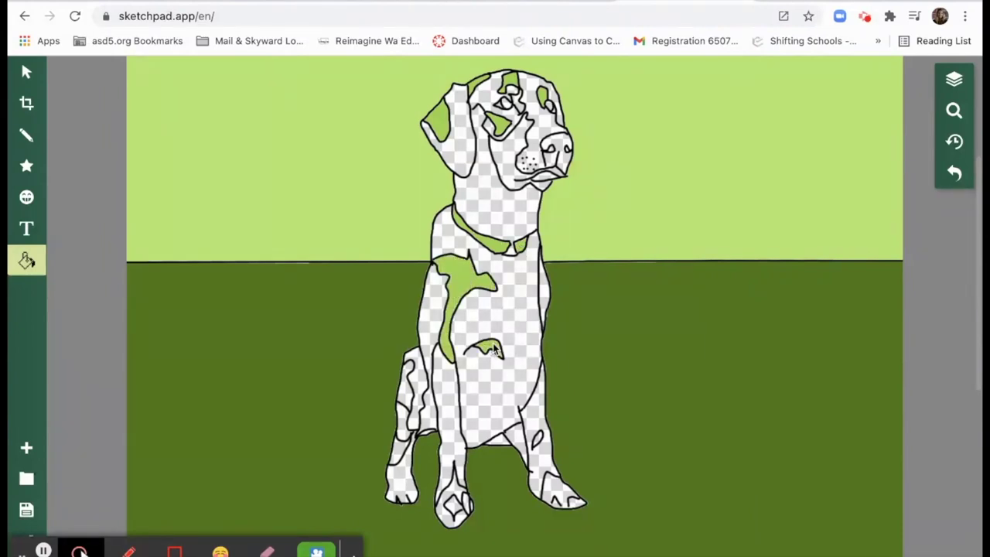
click(537, 438)
click(577, 503)
click(555, 506)
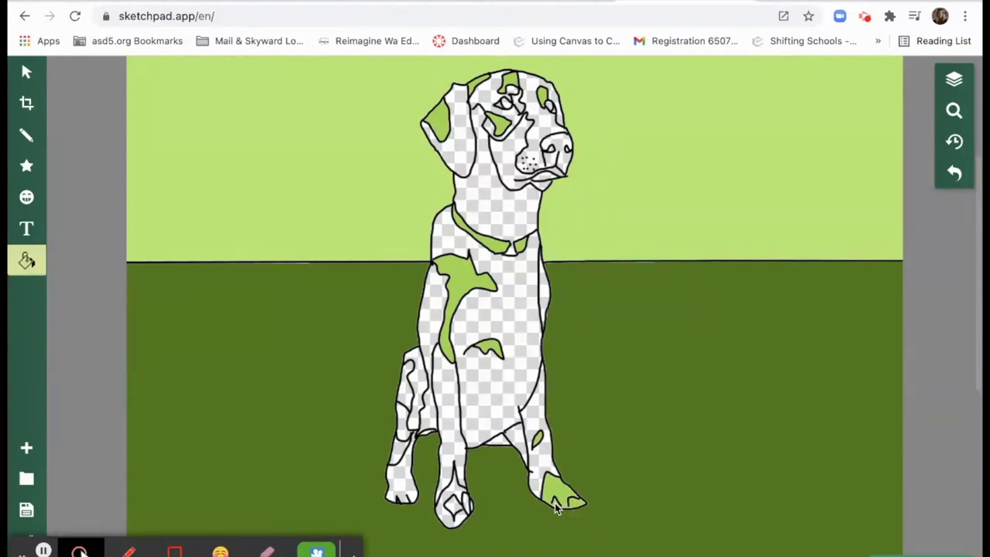
key(ctrl+z)
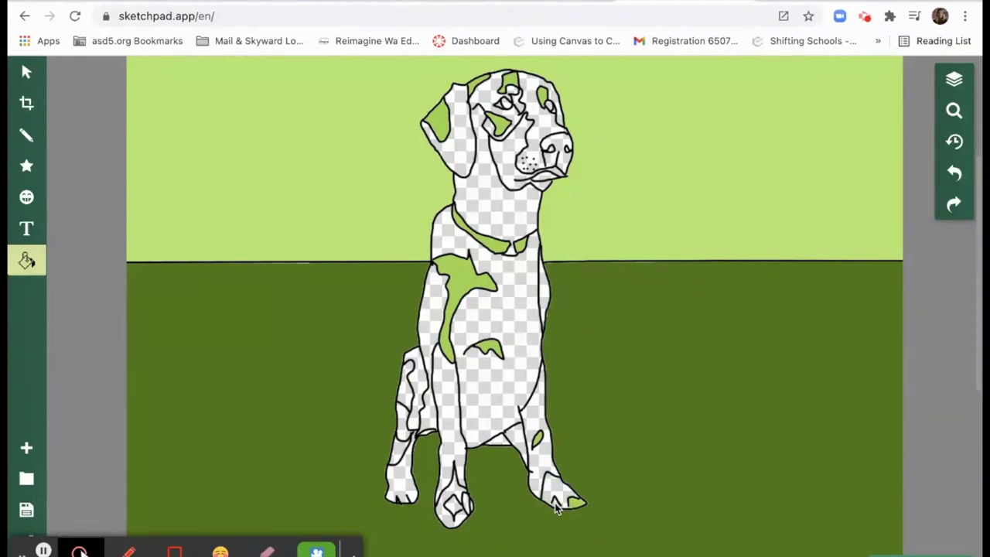
click(456, 508)
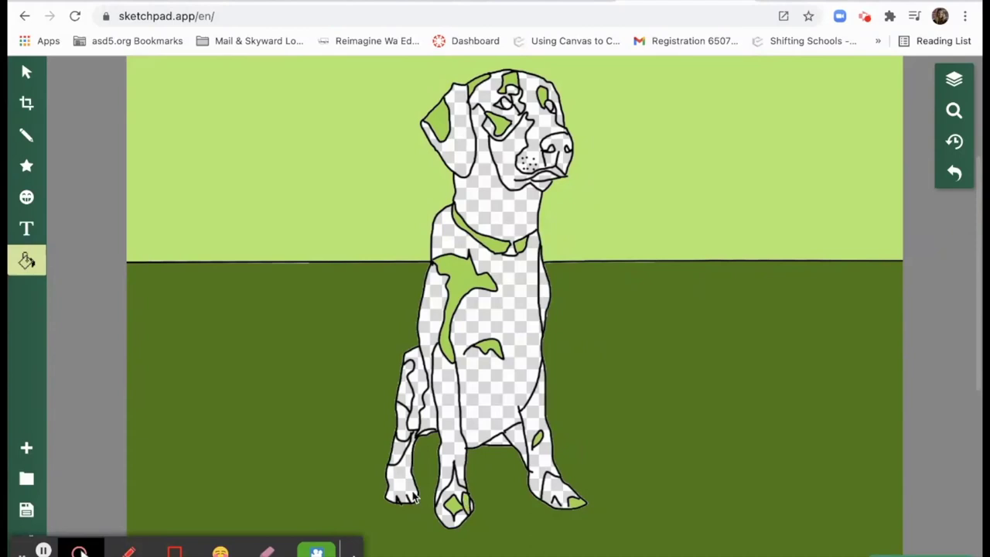
click(401, 456)
click(404, 395)
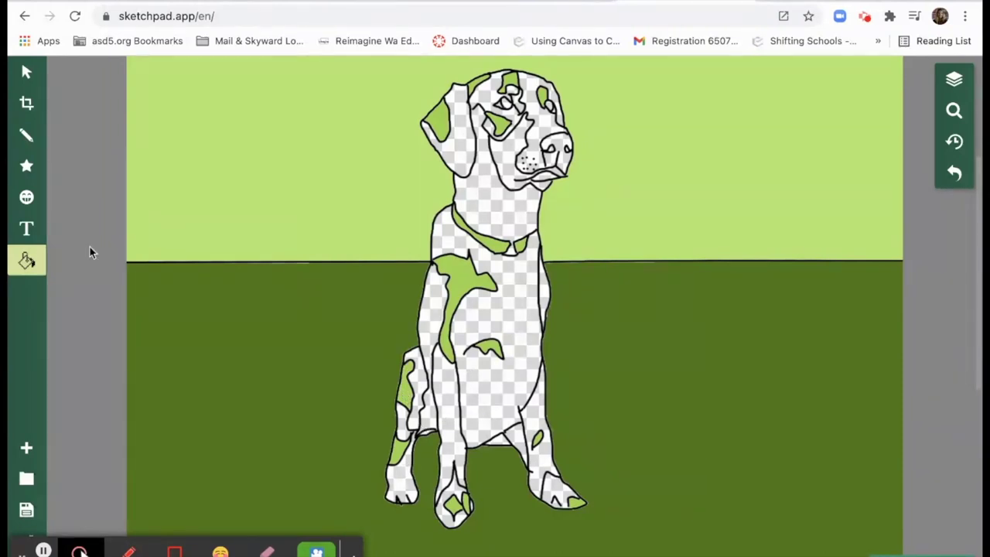
Fill the dog's cheek and nose with darker green #689a10
click(28, 260)
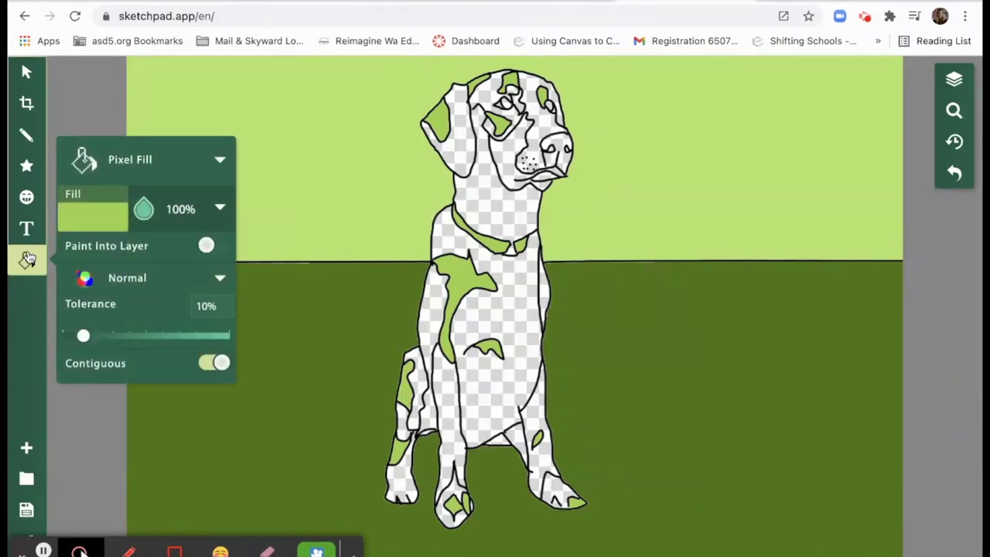
click(97, 220)
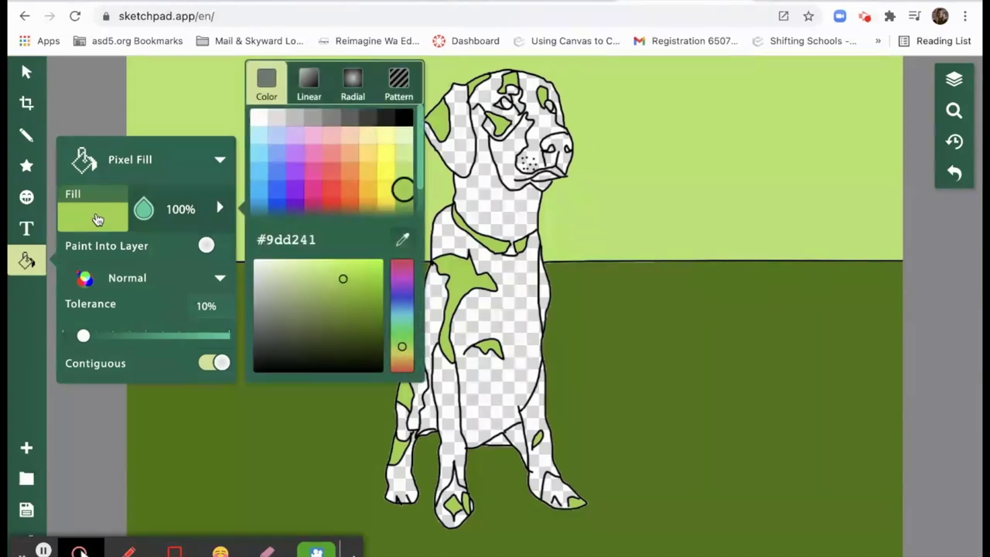
scroll(394, 195, down, 1)
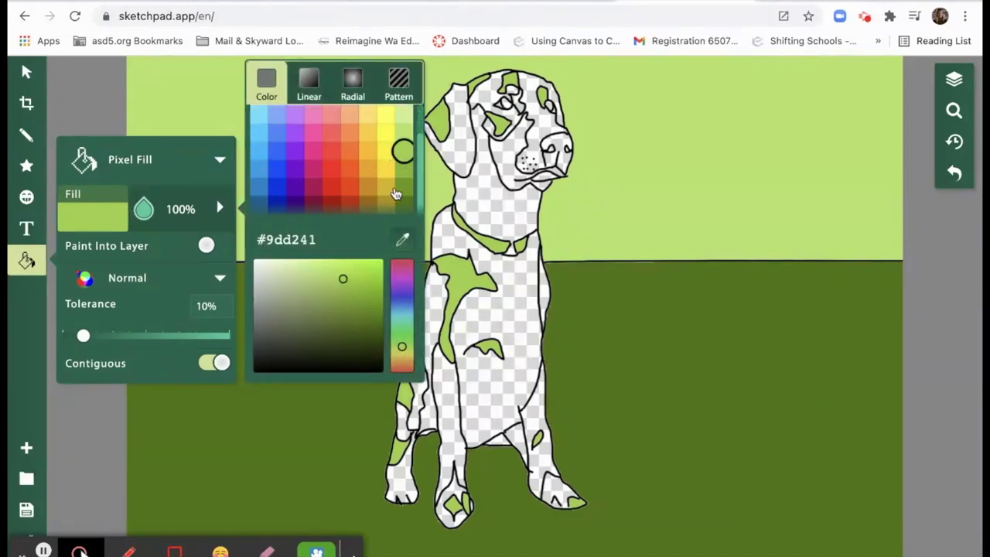
click(403, 190)
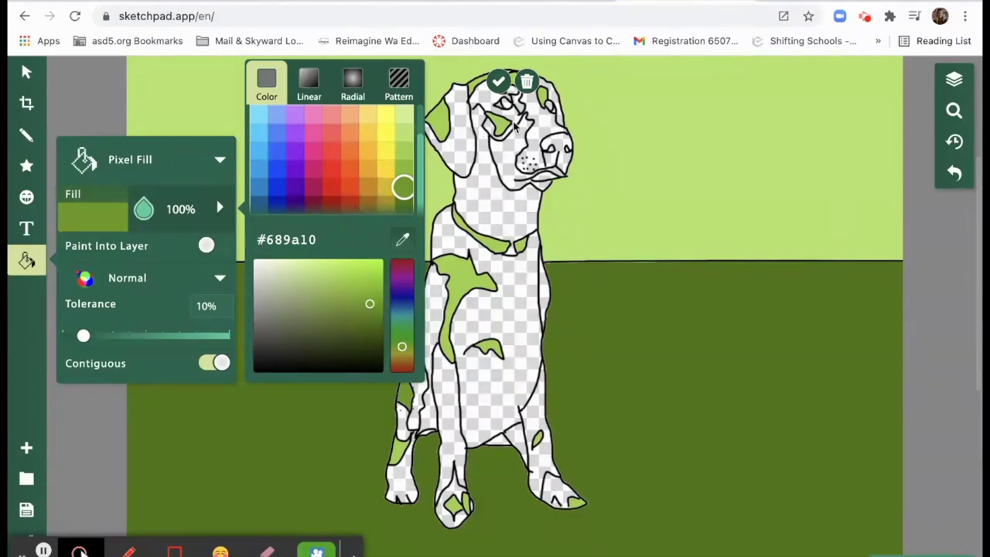
click(517, 147)
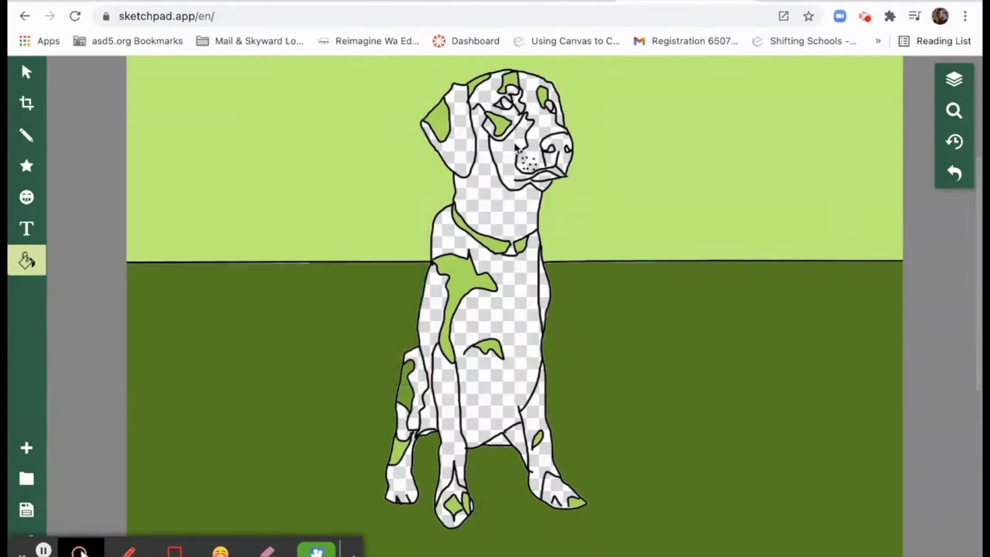
click(516, 145)
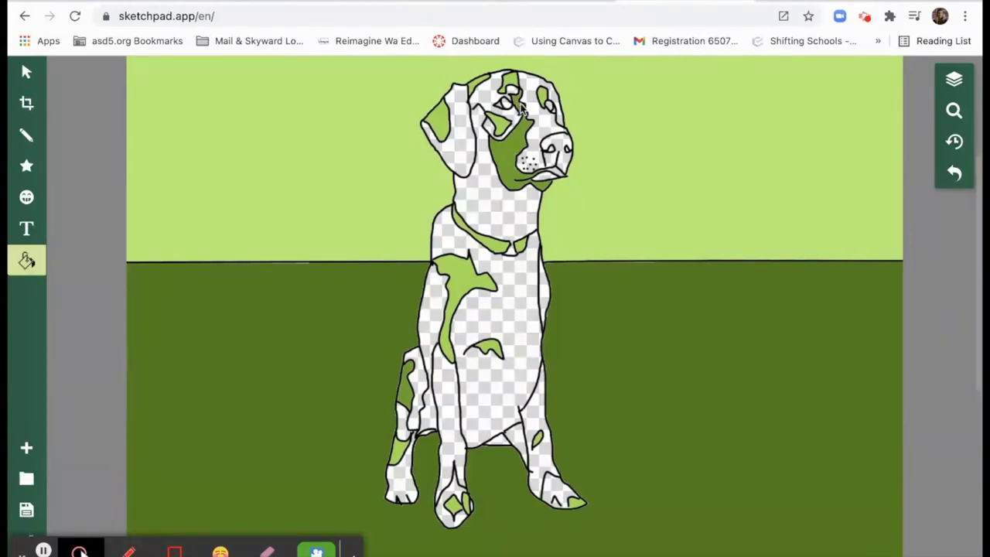
click(561, 156)
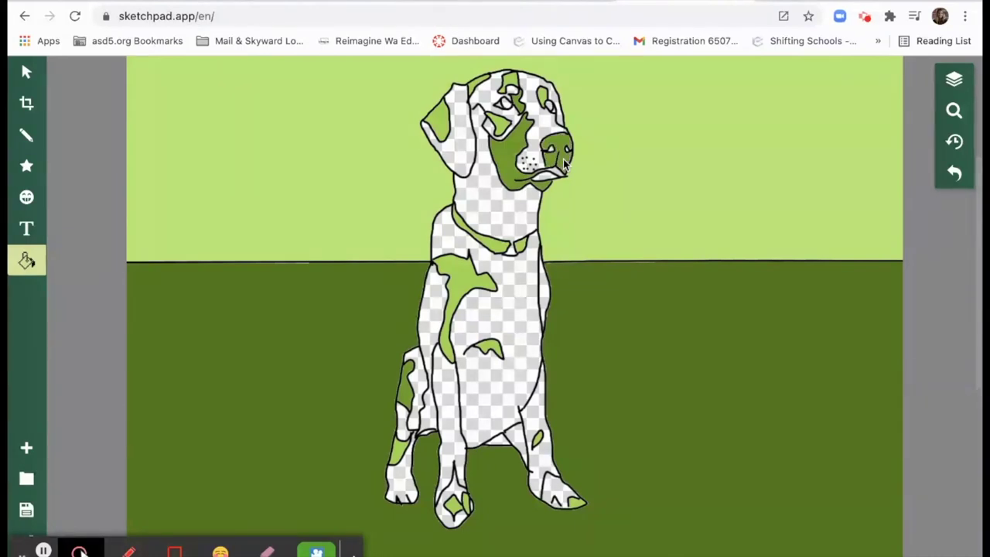
Fill both front legs and the right chest strip dark green, undoing a stray back-leg fill
click(529, 205)
scroll(529, 205, down, 3)
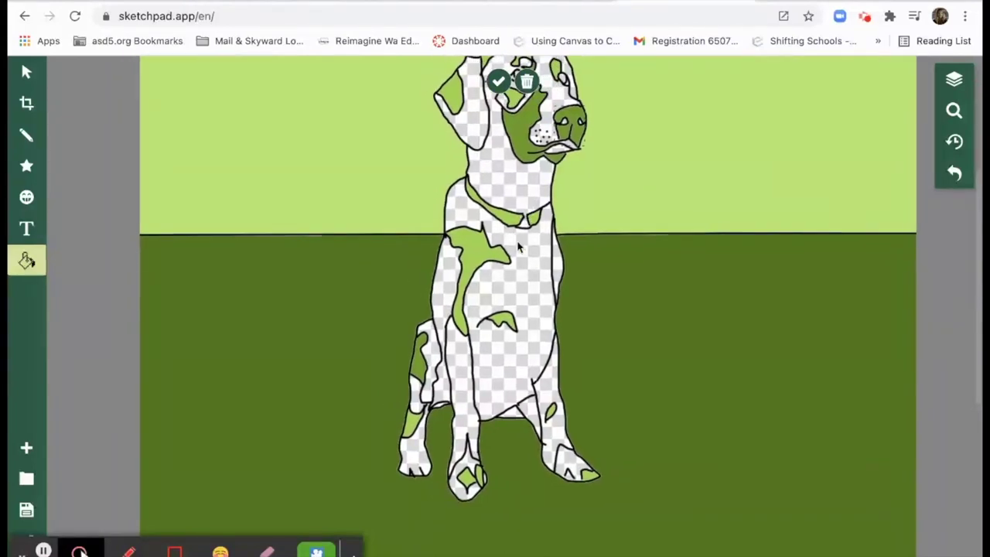
click(461, 369)
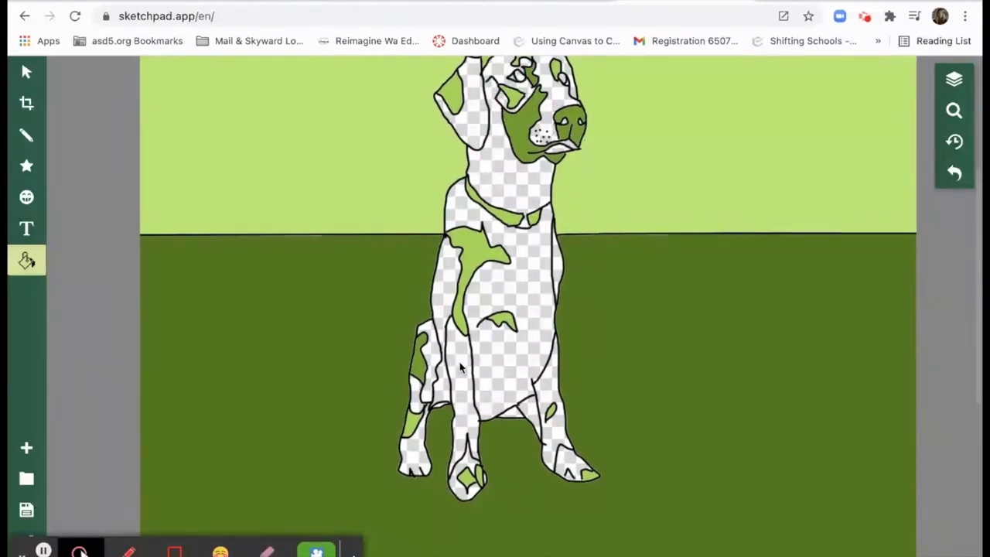
click(460, 369)
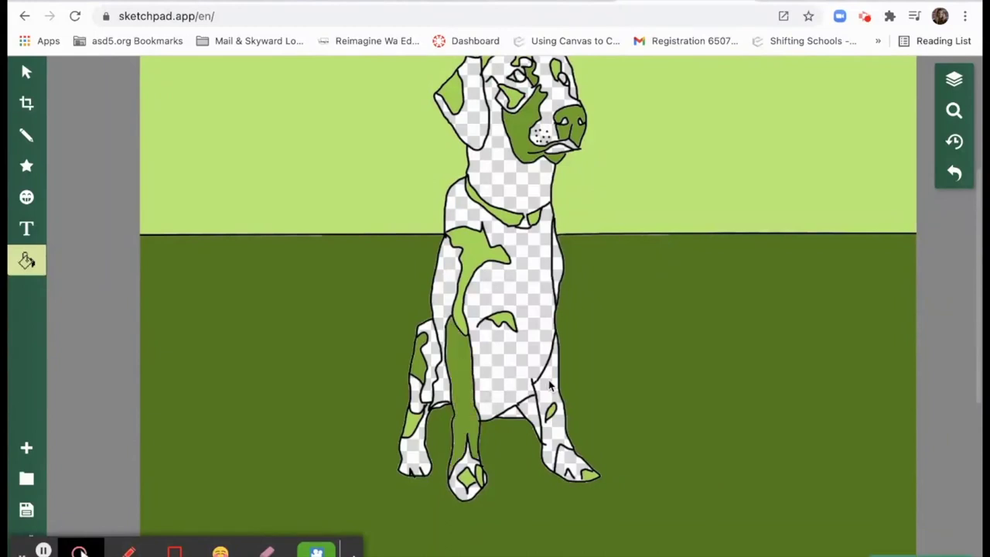
click(549, 385)
click(559, 268)
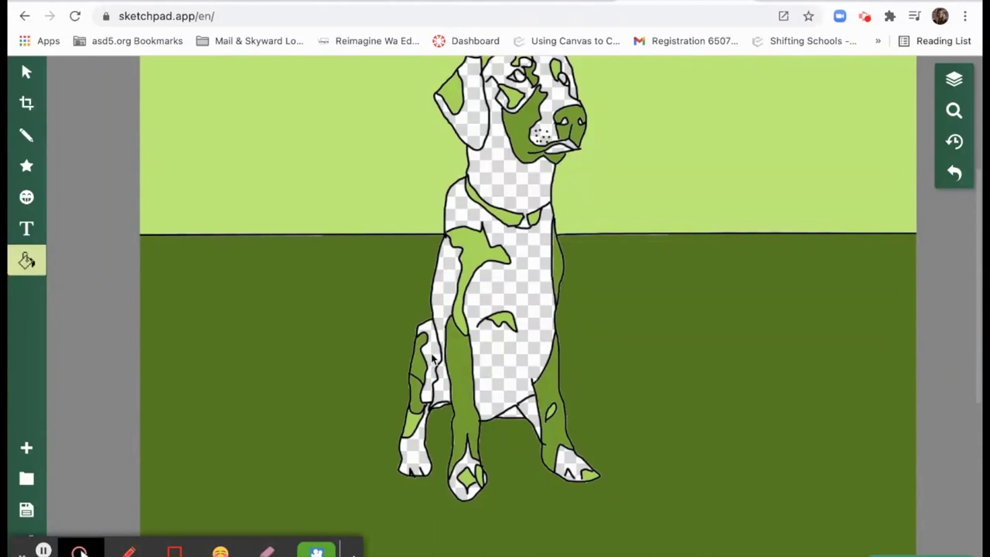
scroll(667, 356, up, 2)
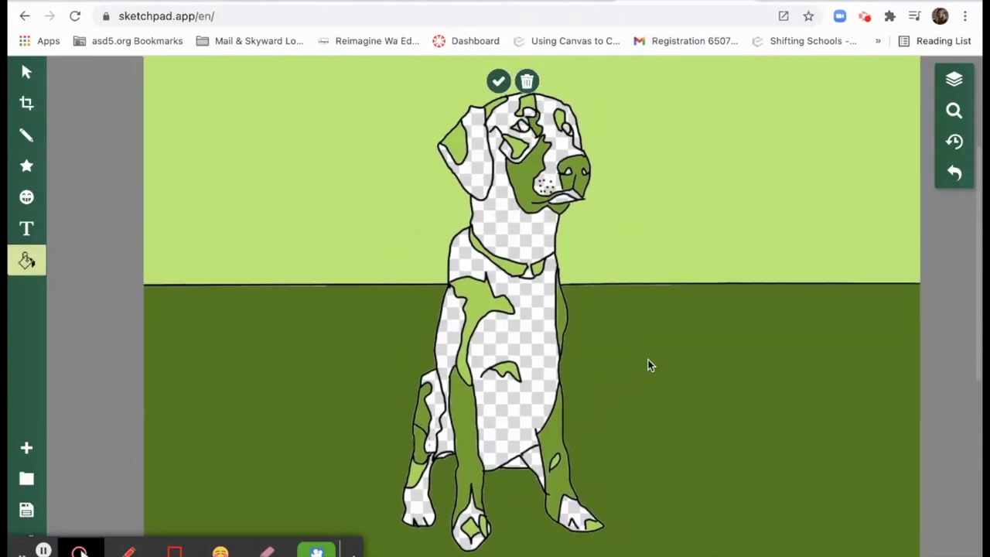
click(438, 404)
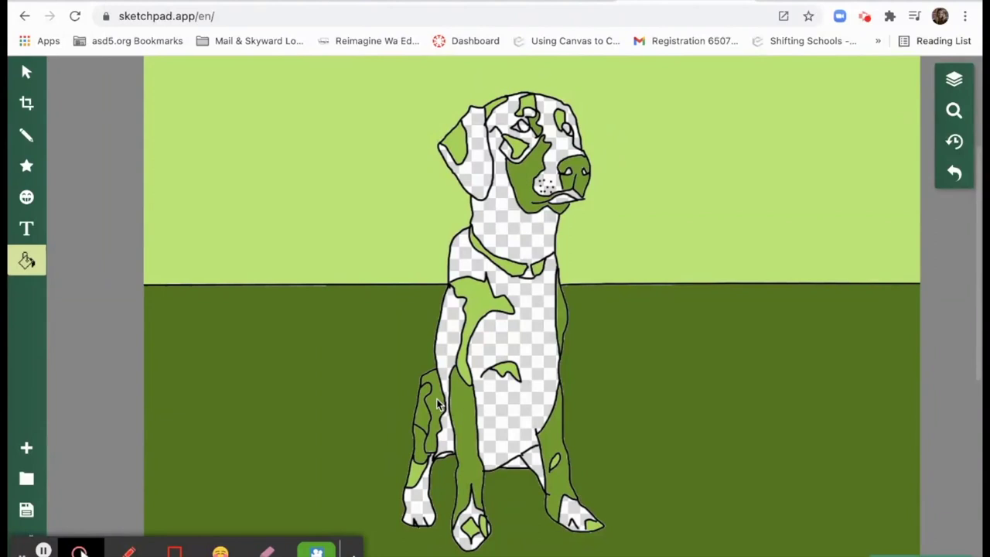
key(ctrl+z)
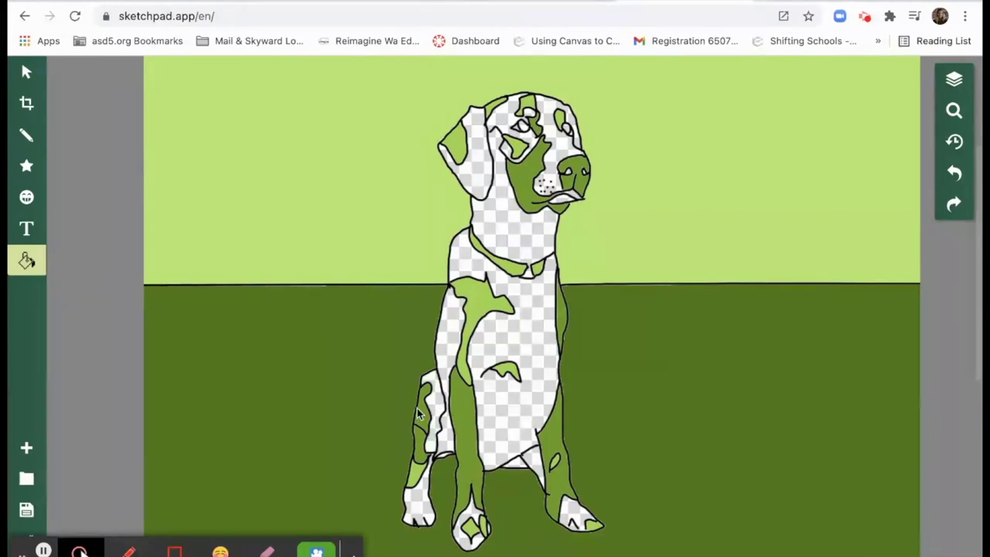
click(26, 260)
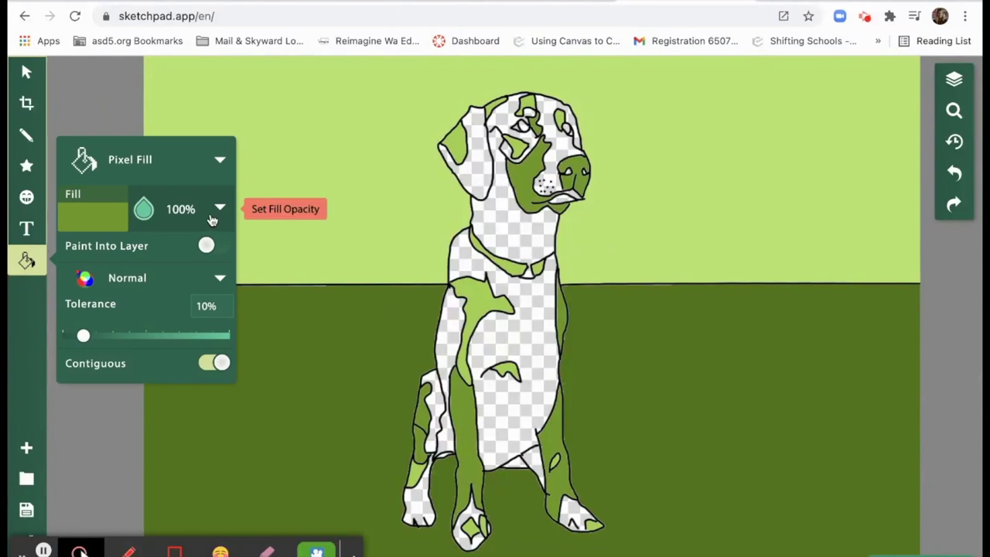
Fill the dog's neck, head, muzzle patch and chest with dark green #3a5013
click(82, 225)
scroll(393, 192, down, 1)
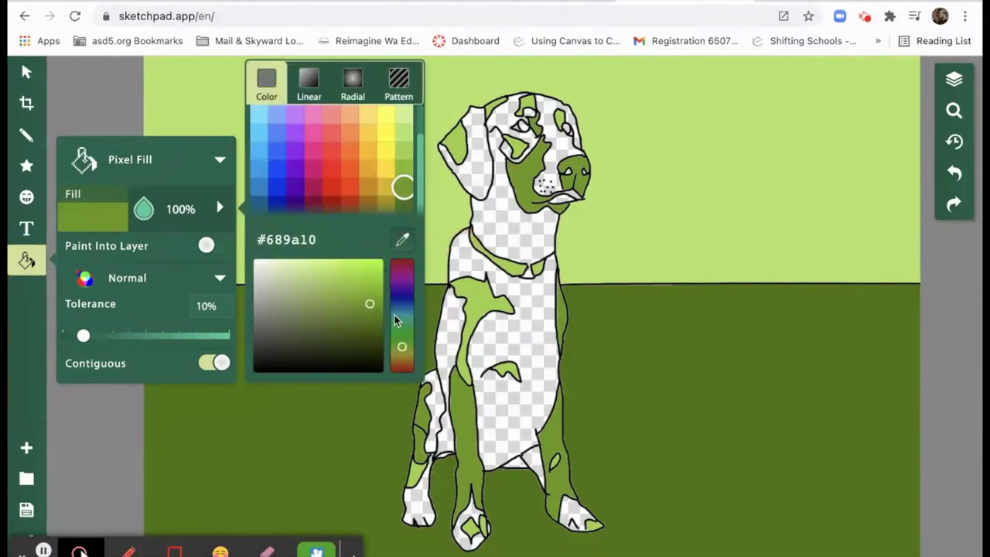
click(353, 339)
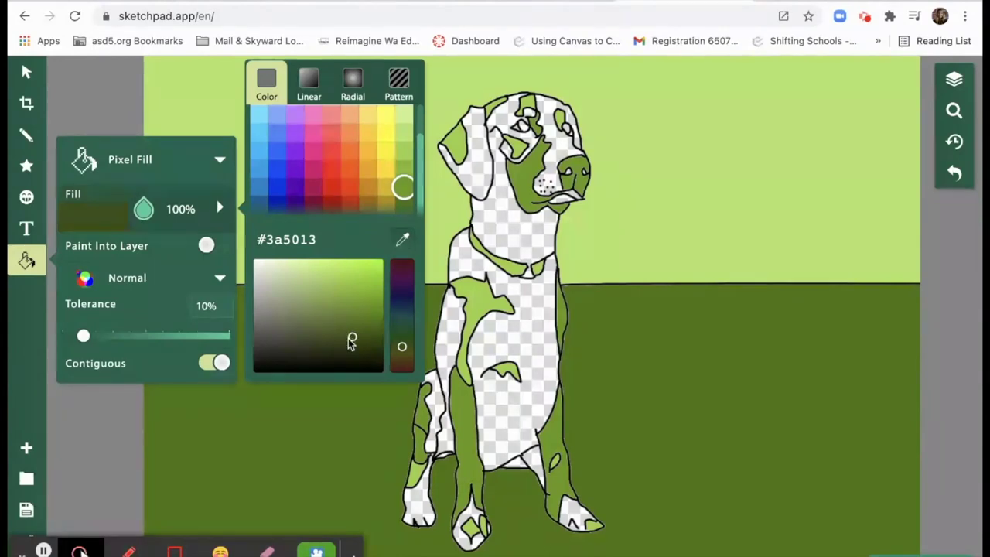
click(527, 244)
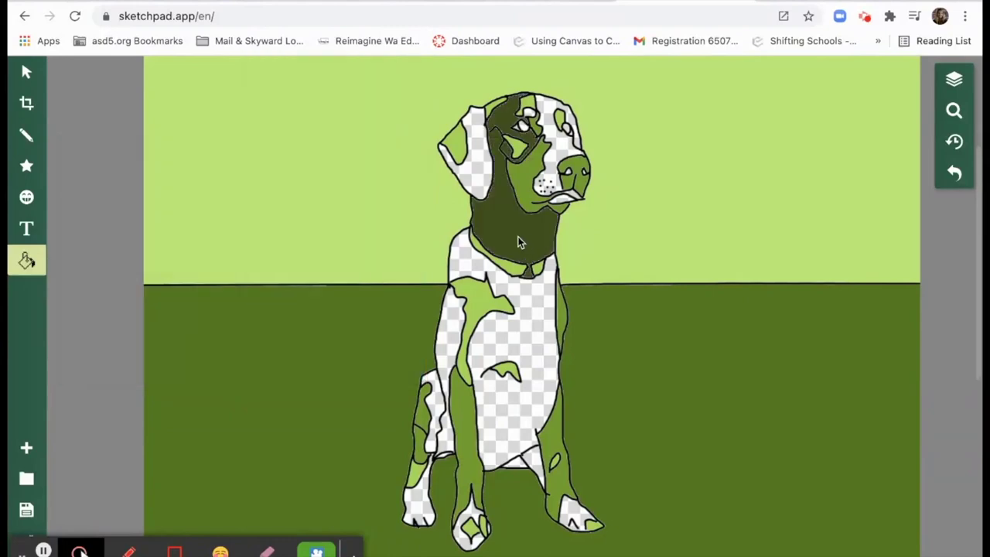
click(550, 133)
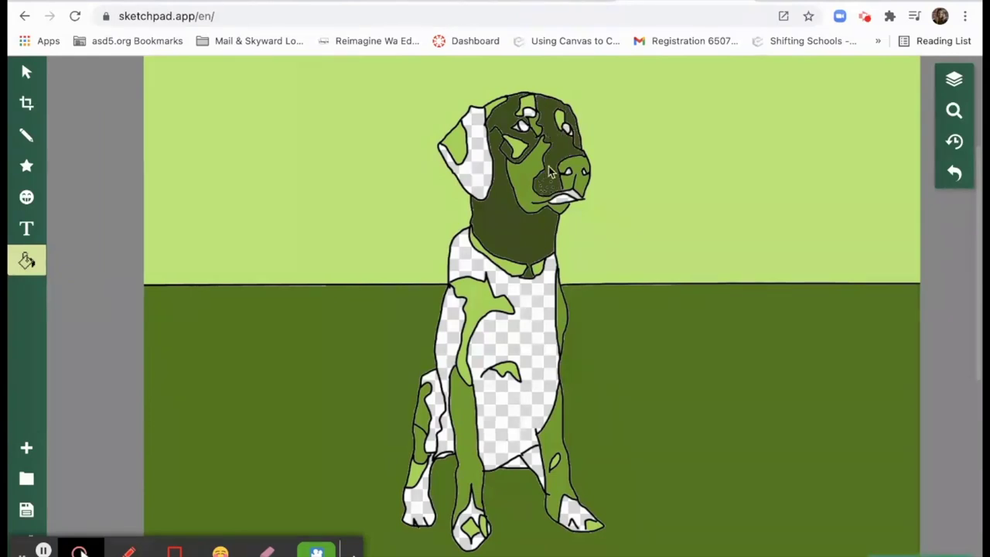
click(540, 302)
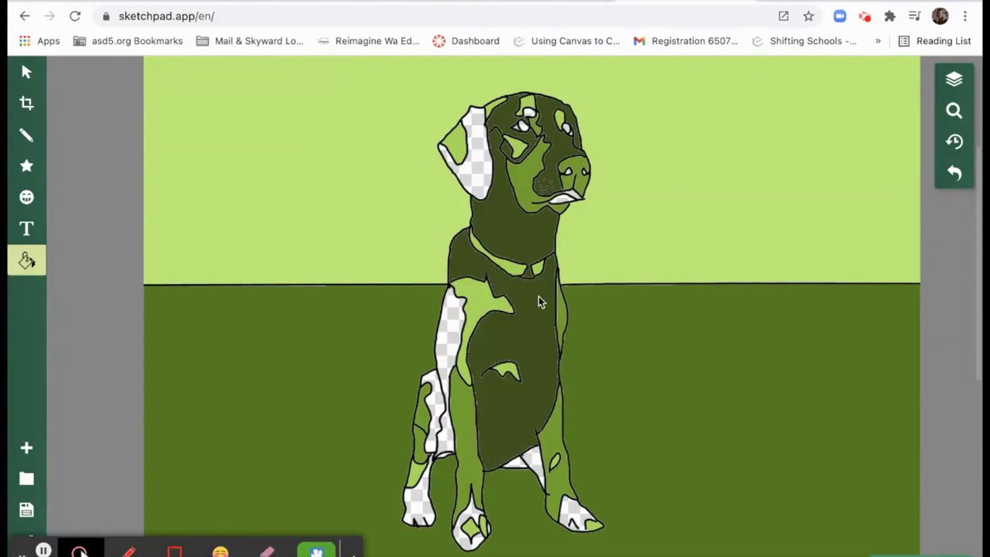
Fill the gap between the front legs, left chest patch, back leg and two paws #3a5013
click(536, 463)
click(445, 333)
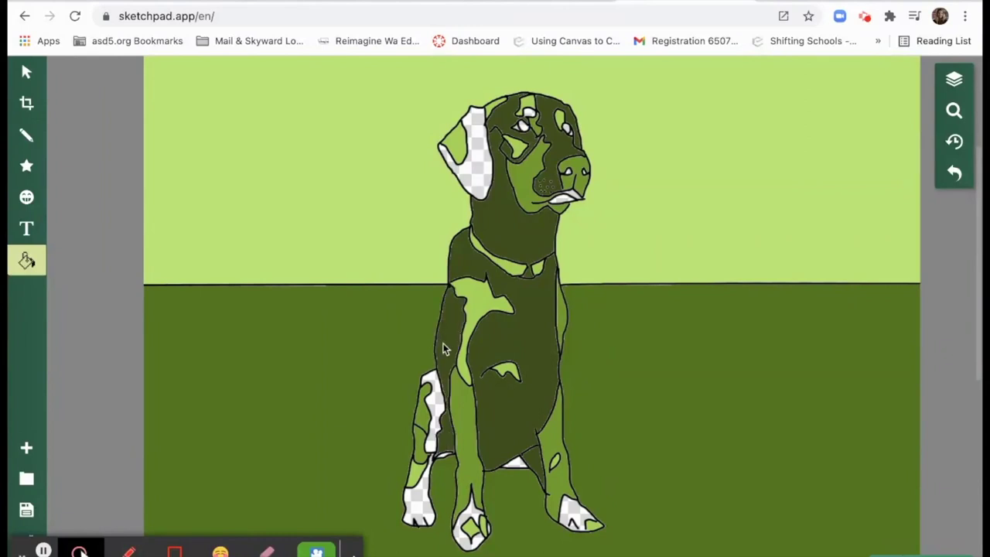
click(434, 400)
click(418, 502)
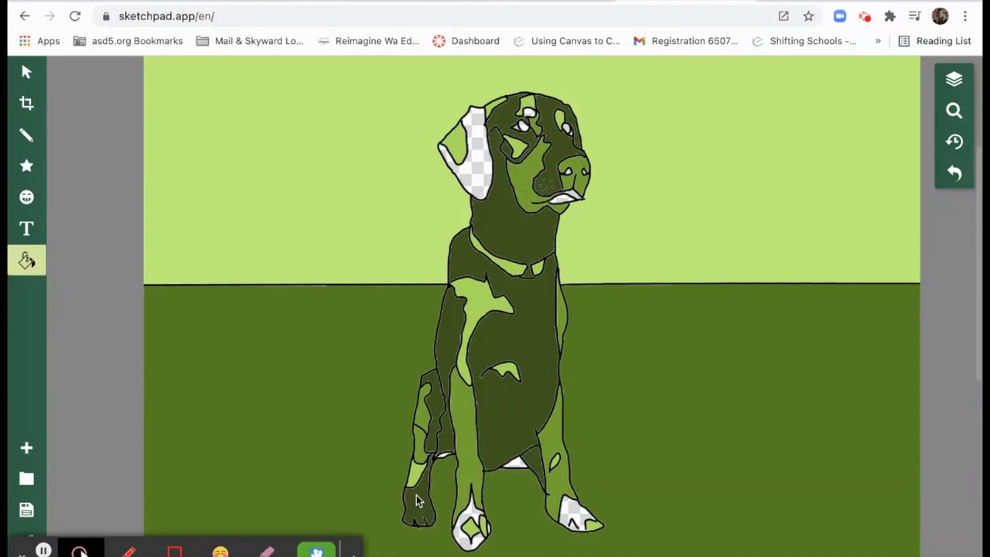
click(472, 512)
scroll(550, 507, down, 3)
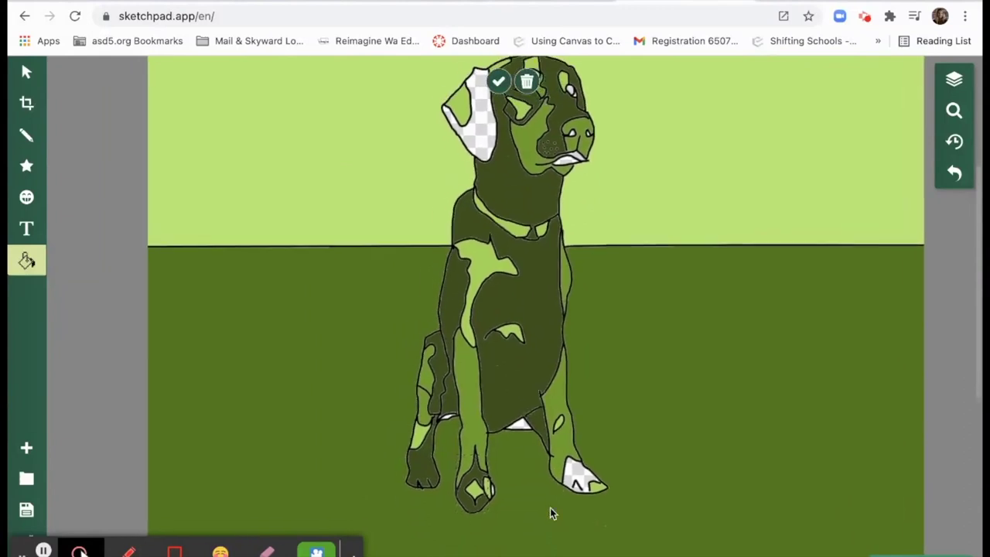
Switch back to the Pencil tool with its 2px black outline
click(26, 136)
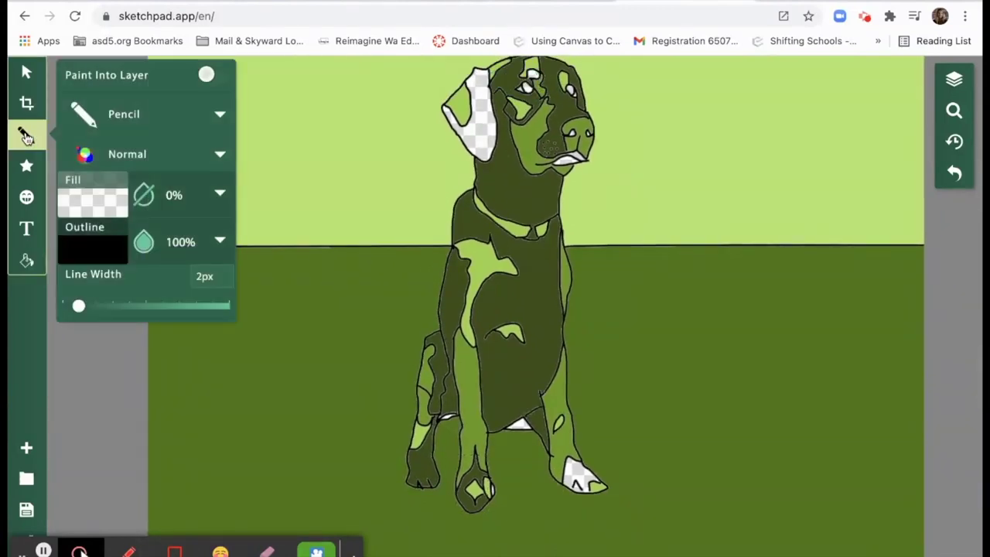
click(576, 485)
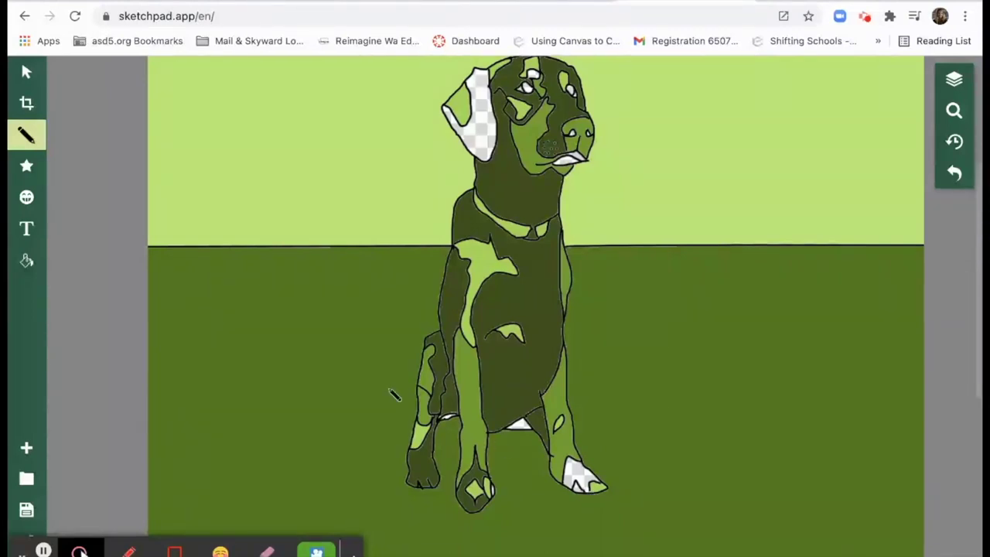
Fill the remaining light-green patch on the front paw with dark green
click(26, 261)
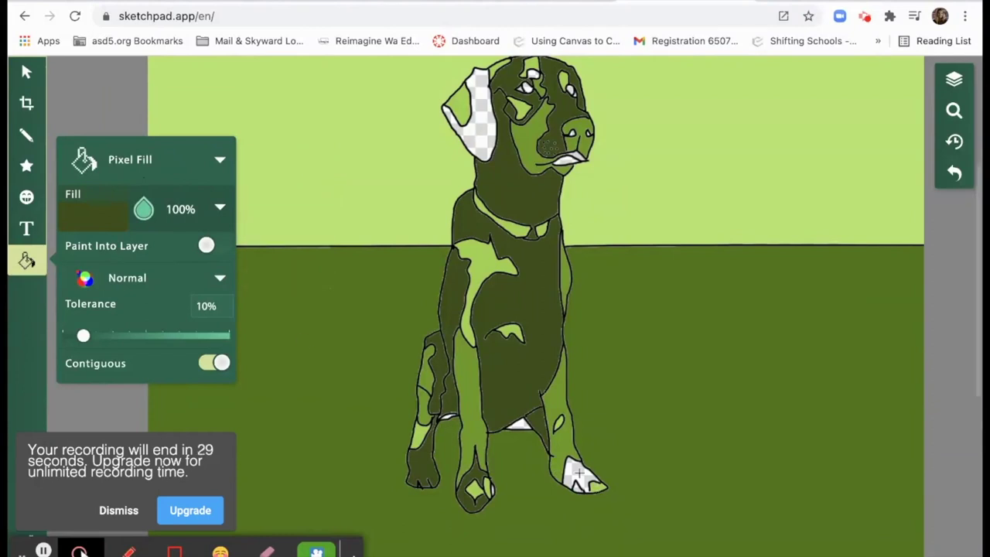
click(577, 468)
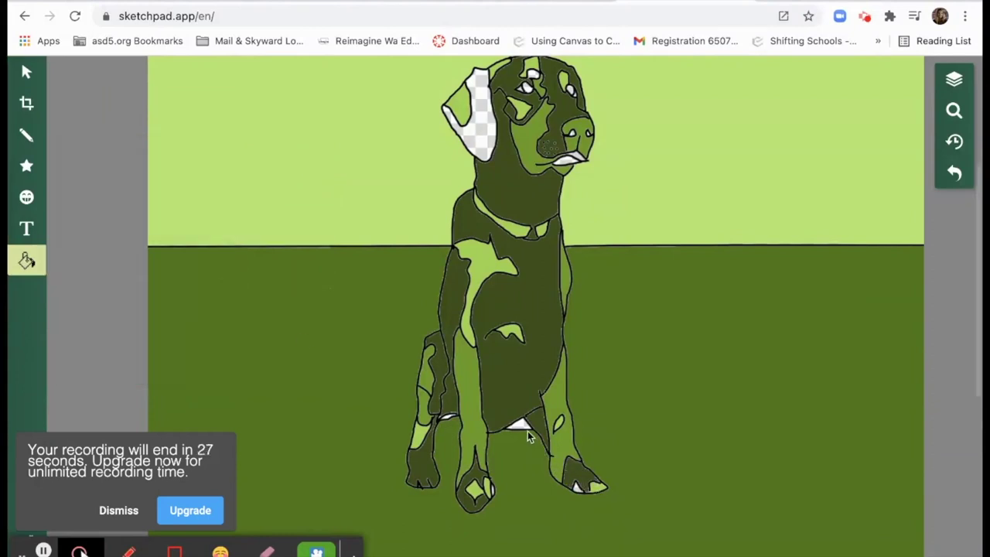
click(480, 137)
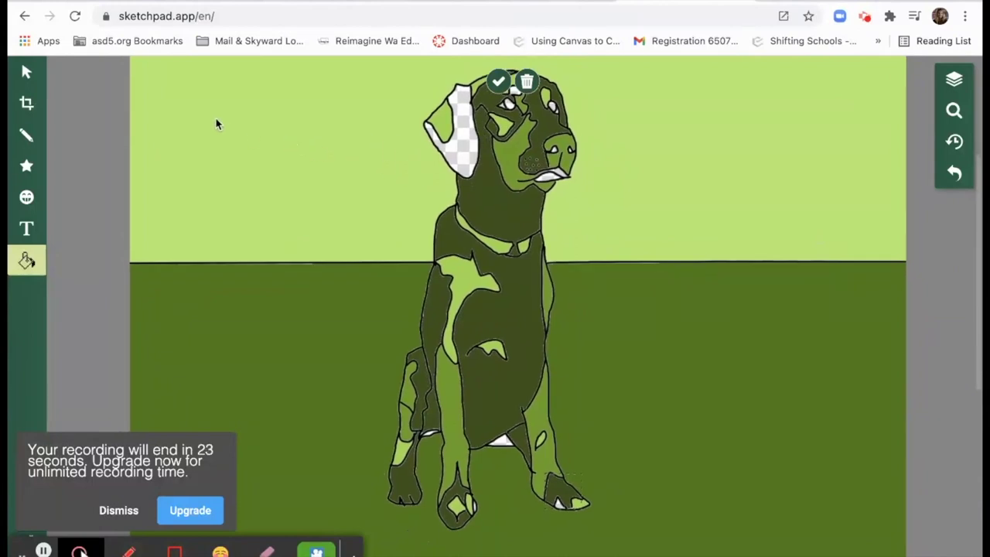
click(26, 263)
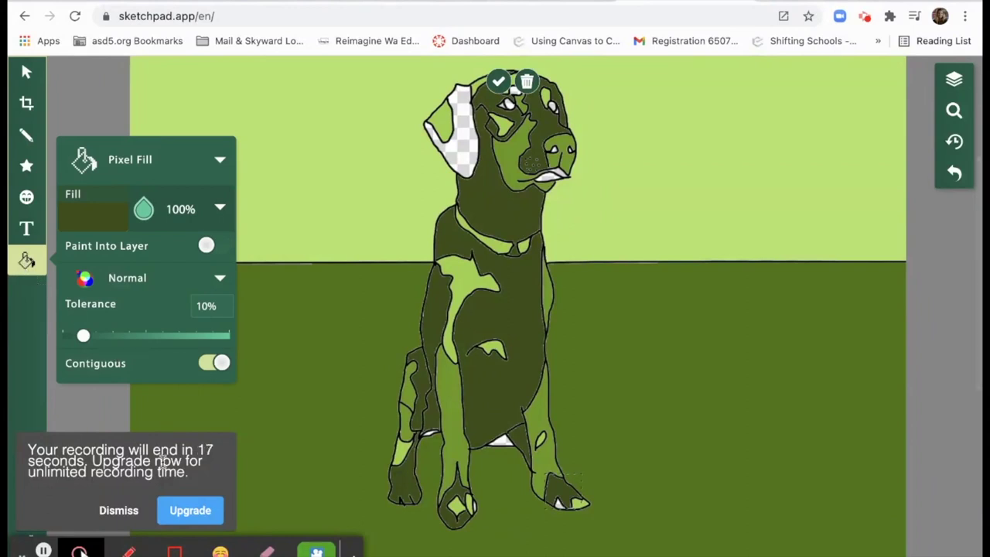
click(119, 509)
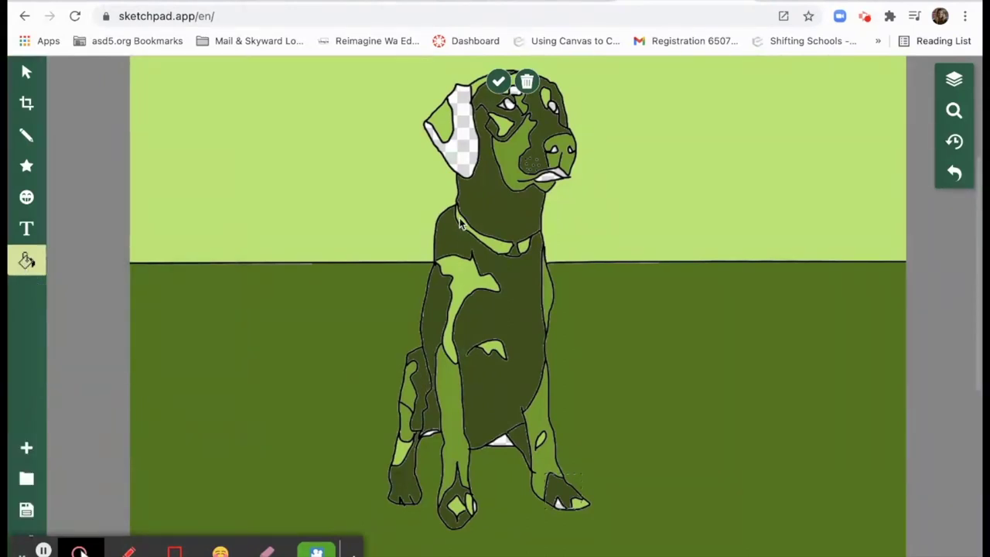
Change the fill colour to #23300d and repaint the ear and dark body areas
click(26, 262)
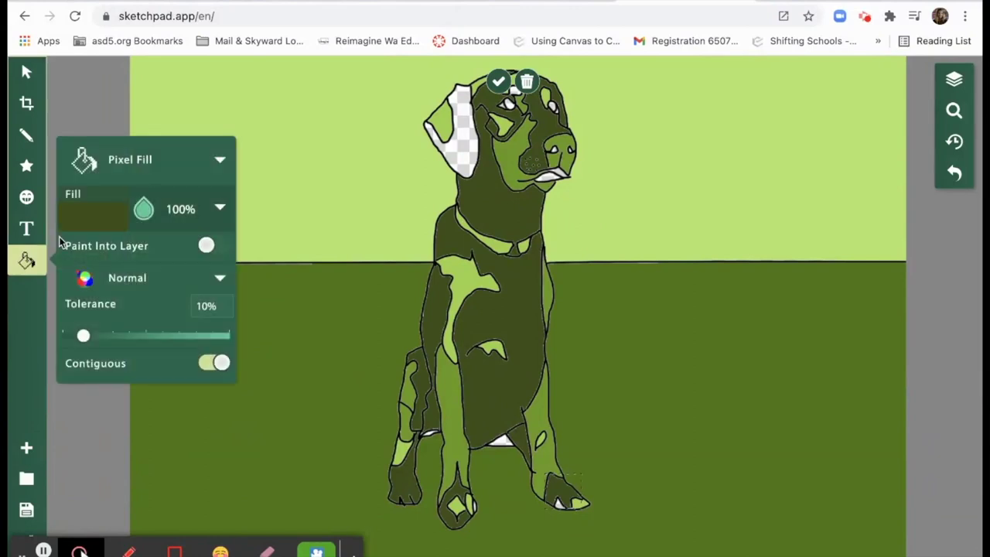
click(97, 221)
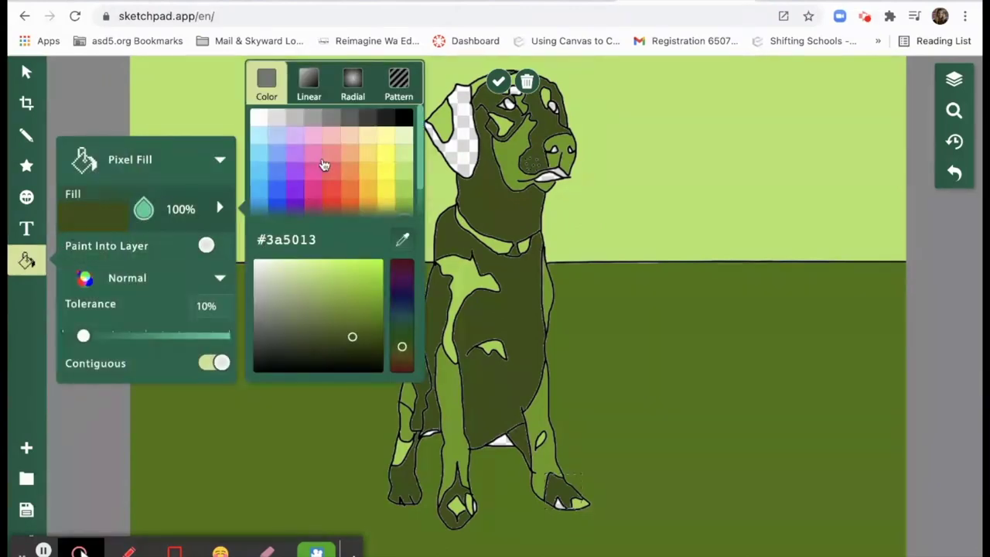
scroll(407, 147, down, 1)
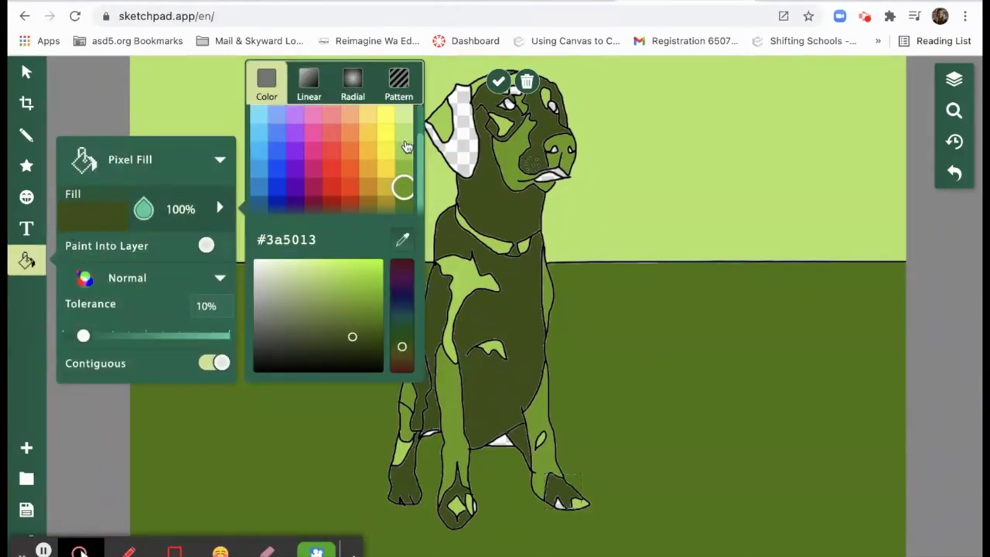
click(348, 350)
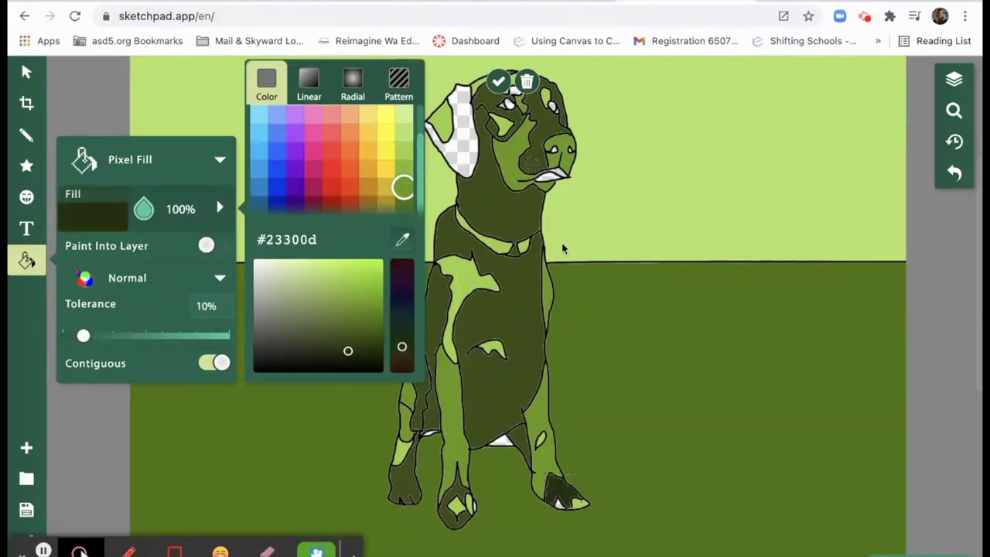
click(485, 167)
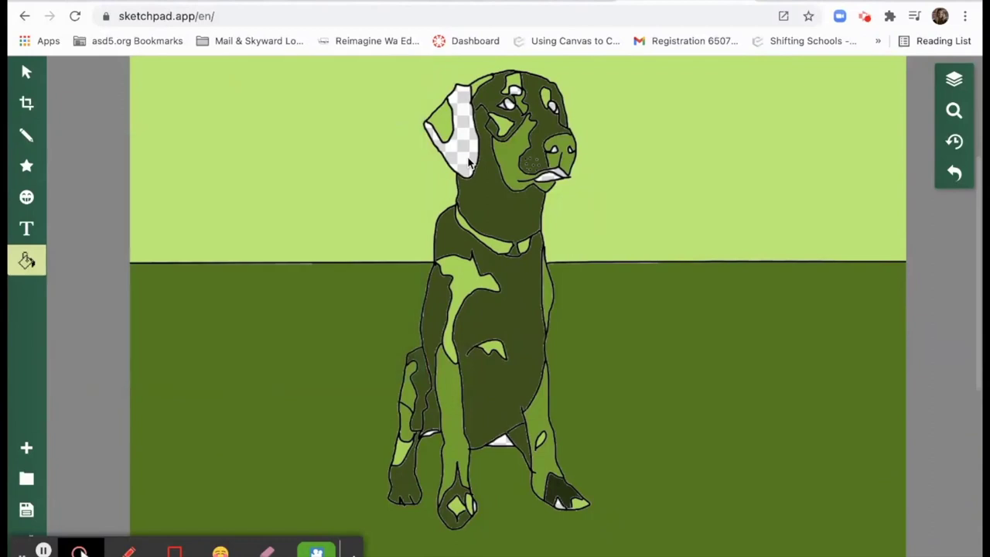
click(468, 162)
click(483, 177)
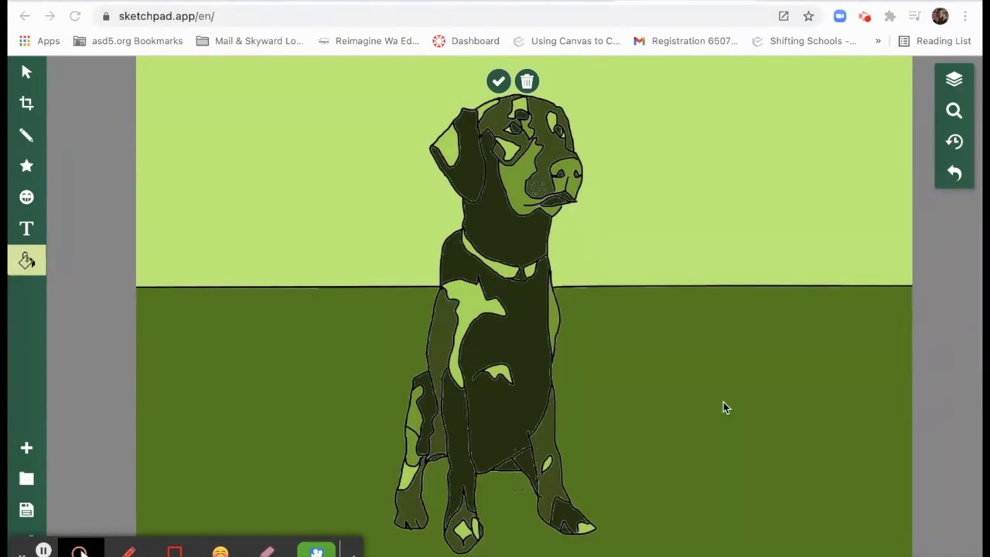
click(27, 515)
Export the finished green dog drawing as a .JPEG download
click(27, 512)
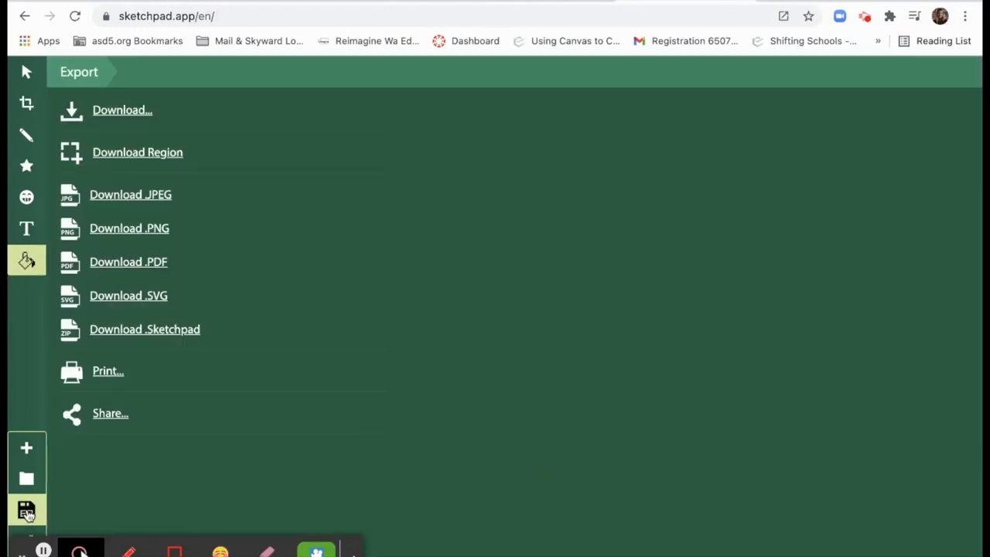
click(119, 196)
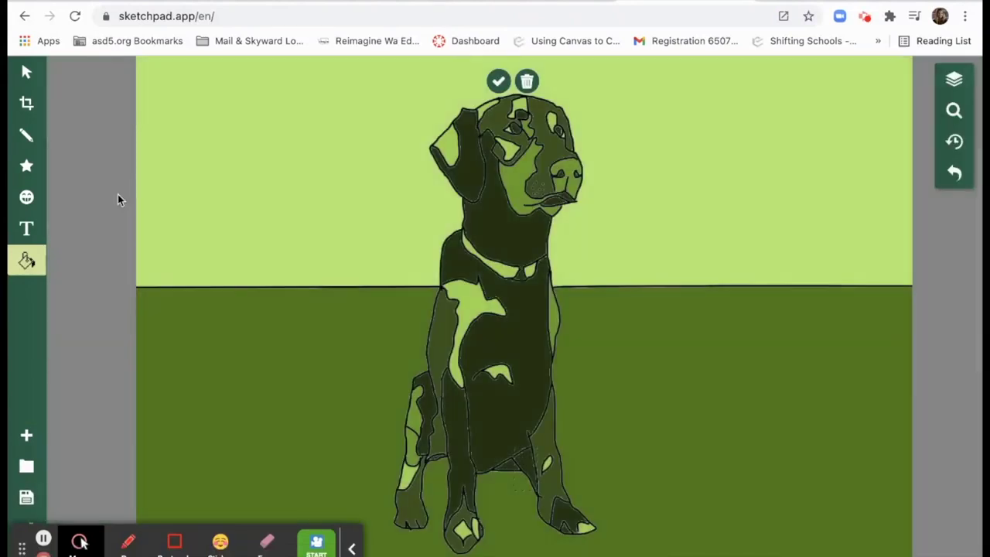